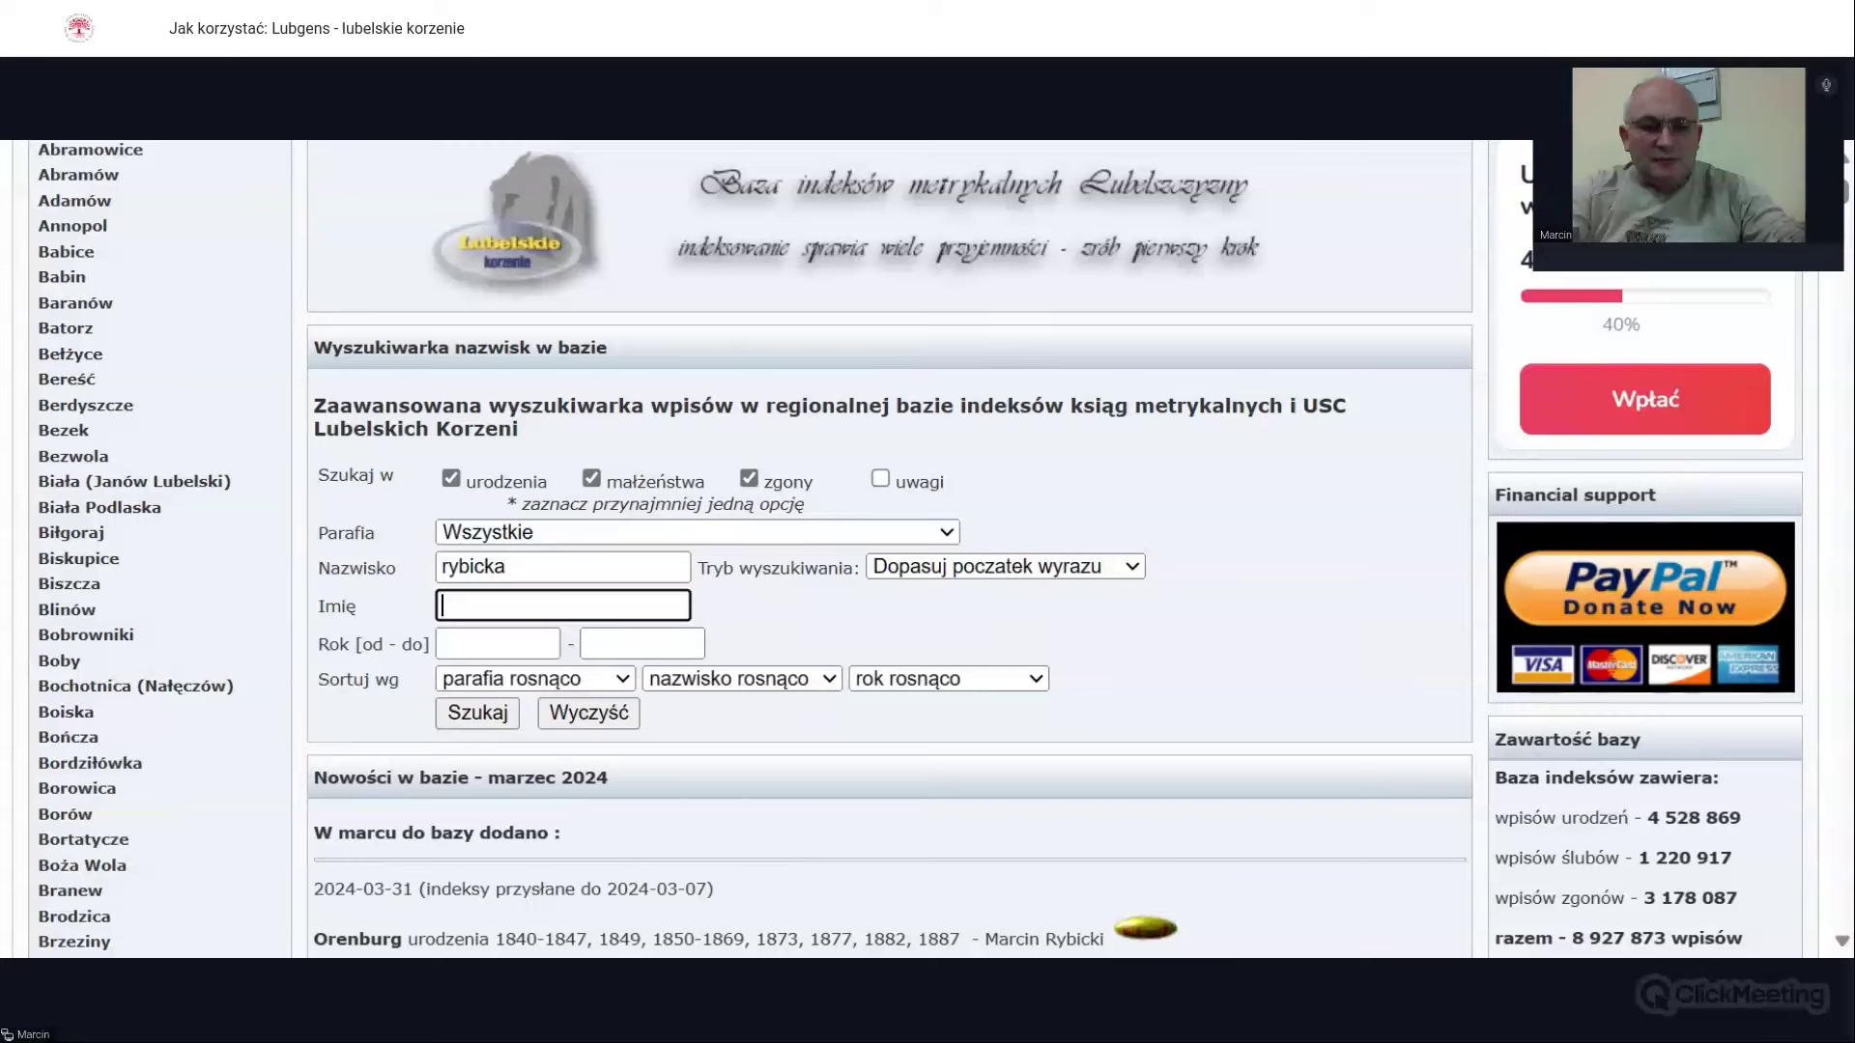
Enter the wildcard pattern "Ma%anna" as the first name and run the search for the entered feminine surname
text(Ma)
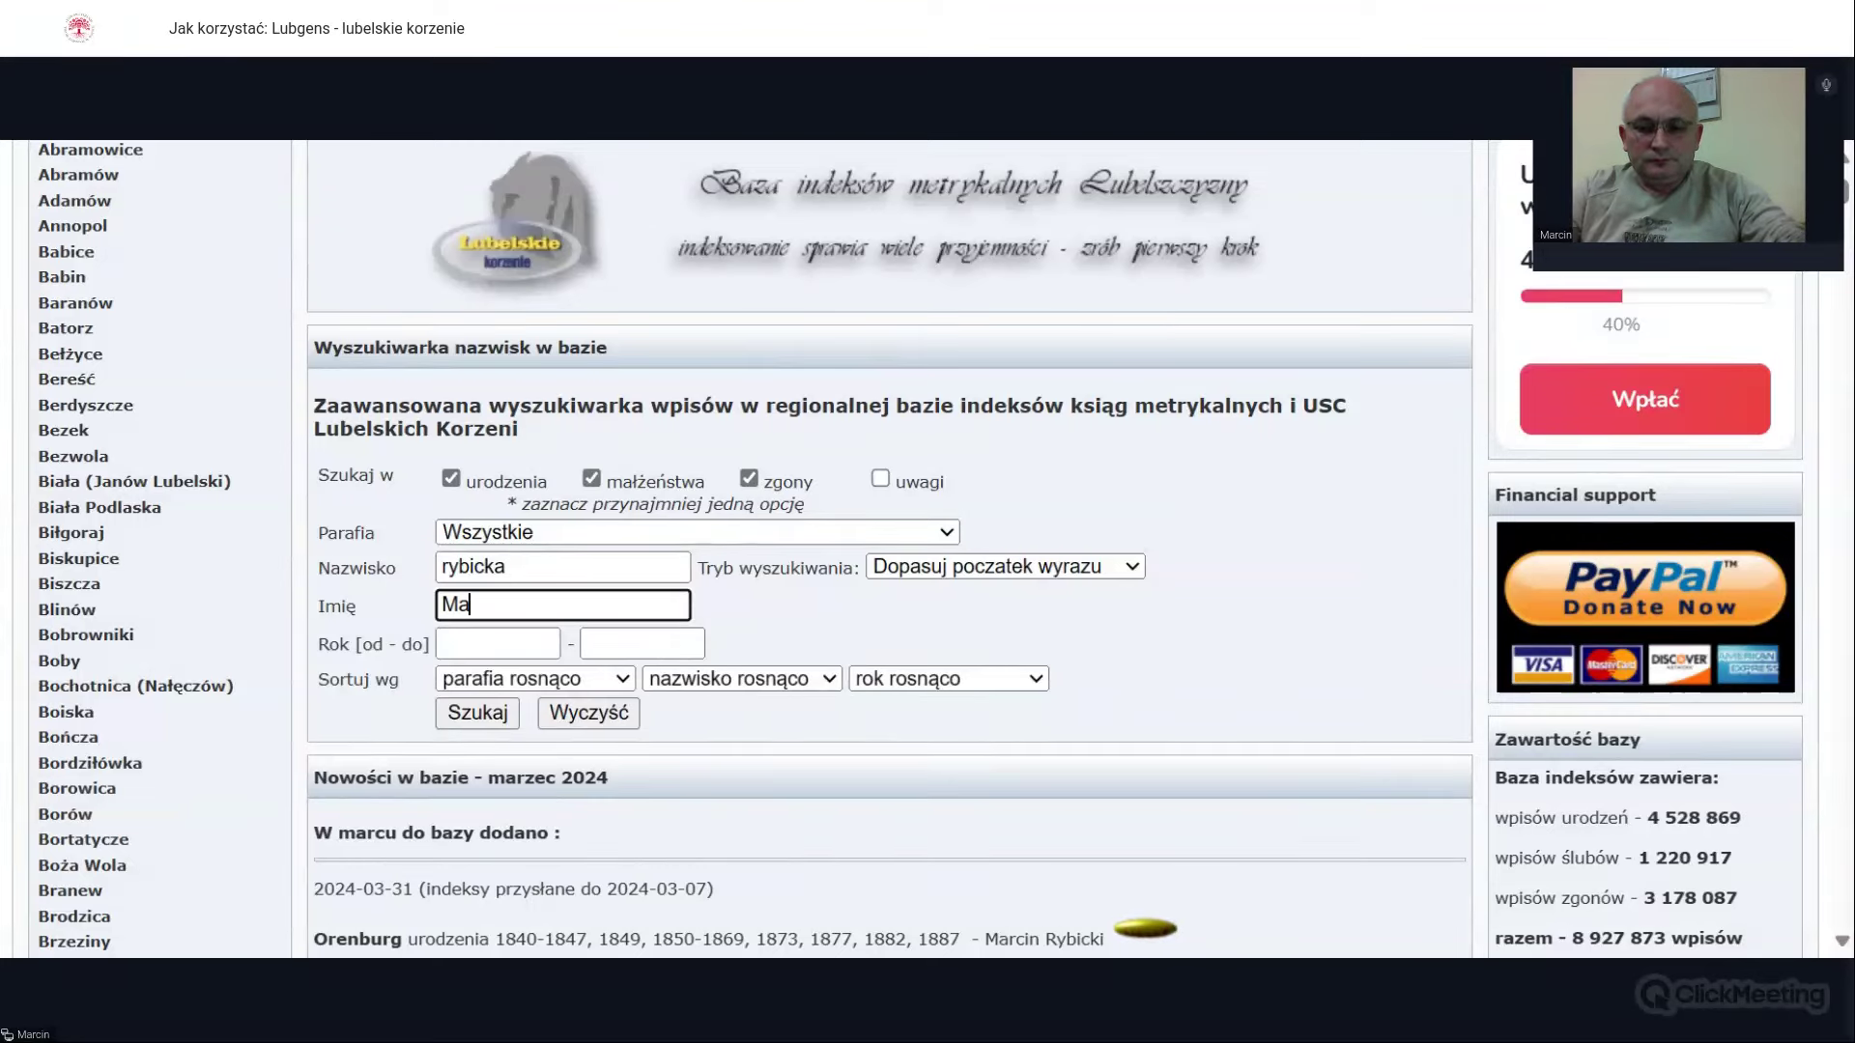
text(%anna)
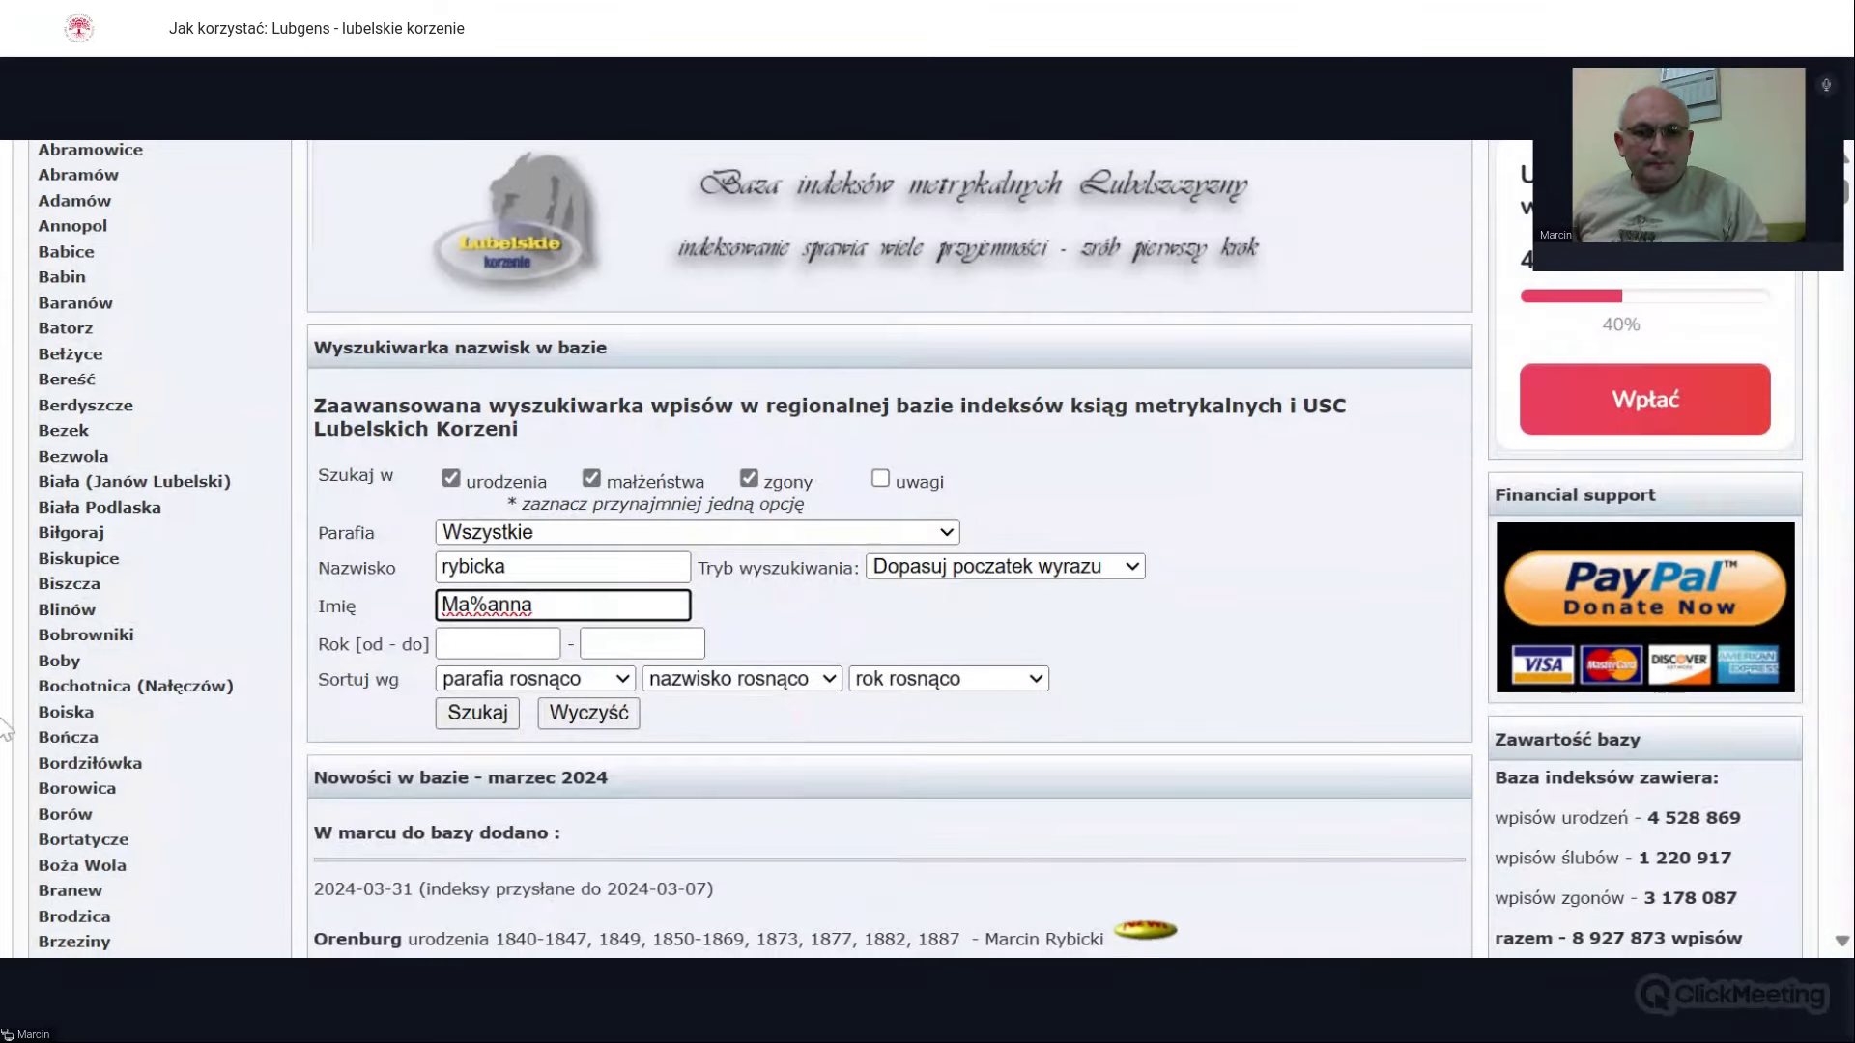
click(483, 716)
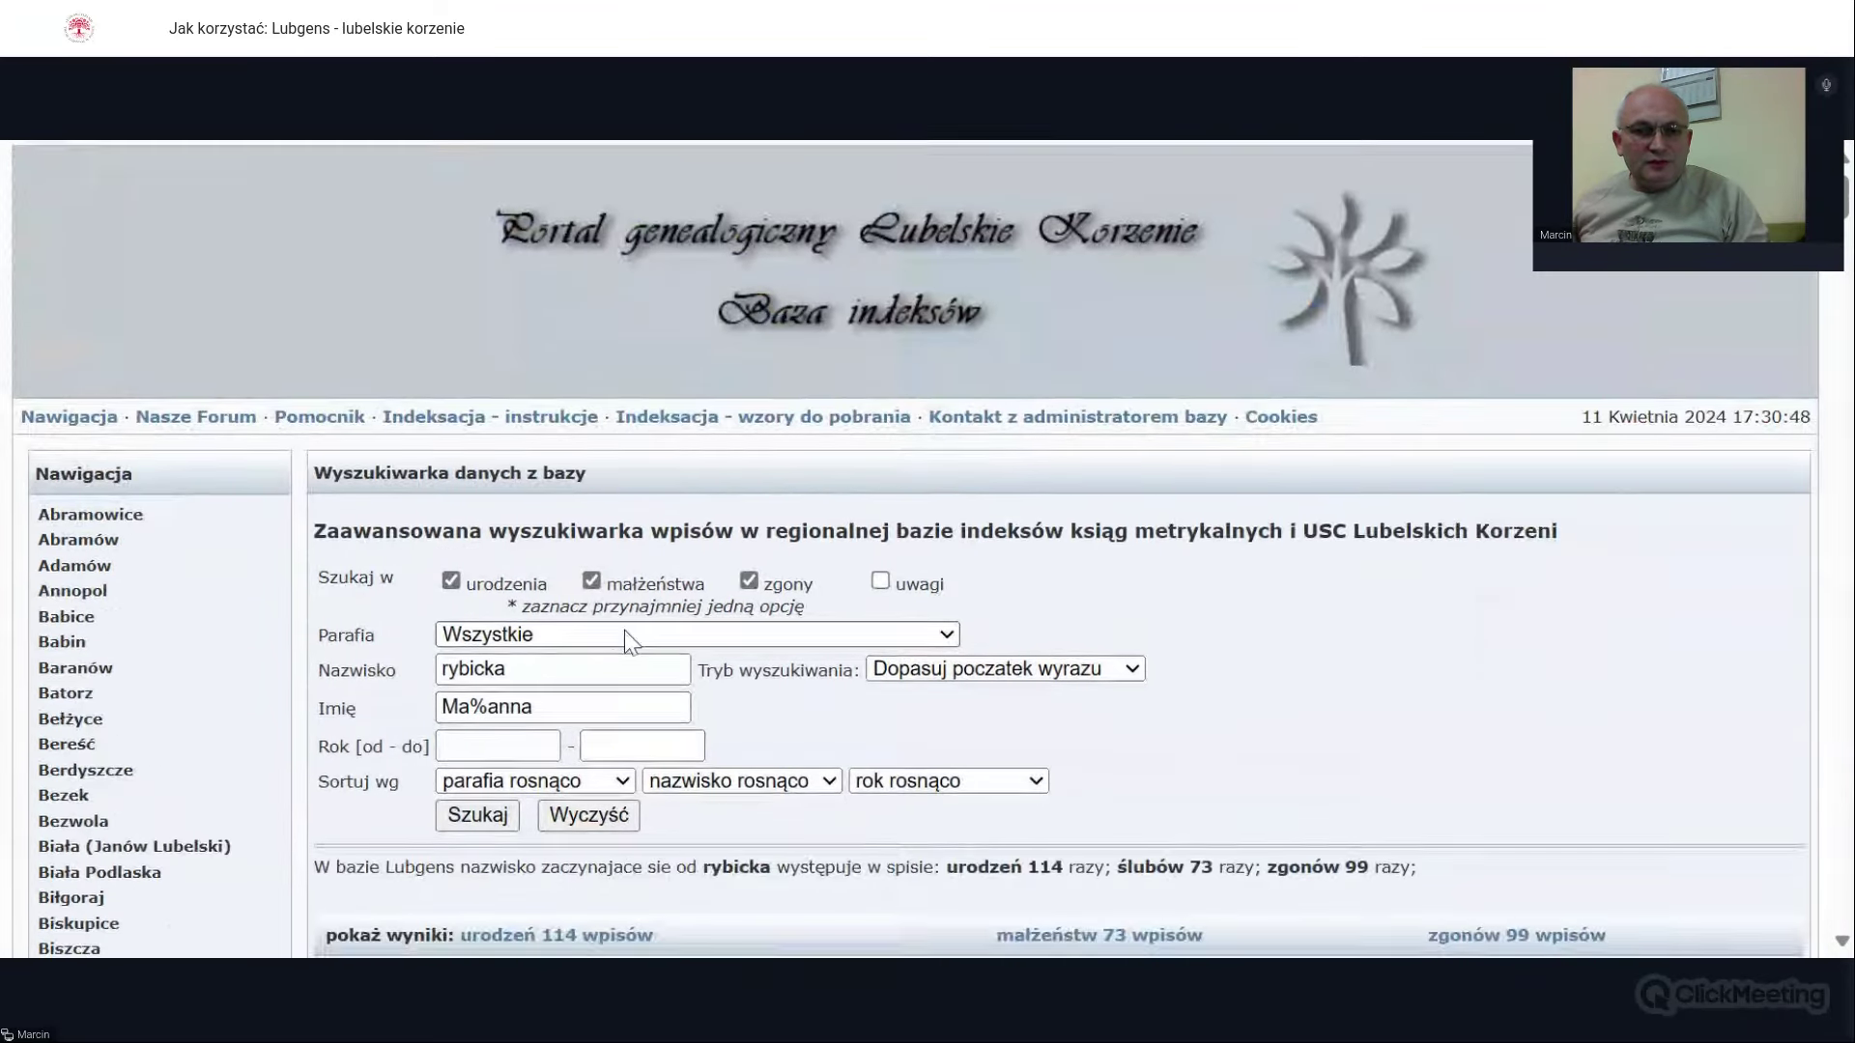
Examine the found births and baptisms for first-name spelling variants, parishes, years and parents' details
scroll(625, 630, down, 3)
scroll(624, 629, down, 6)
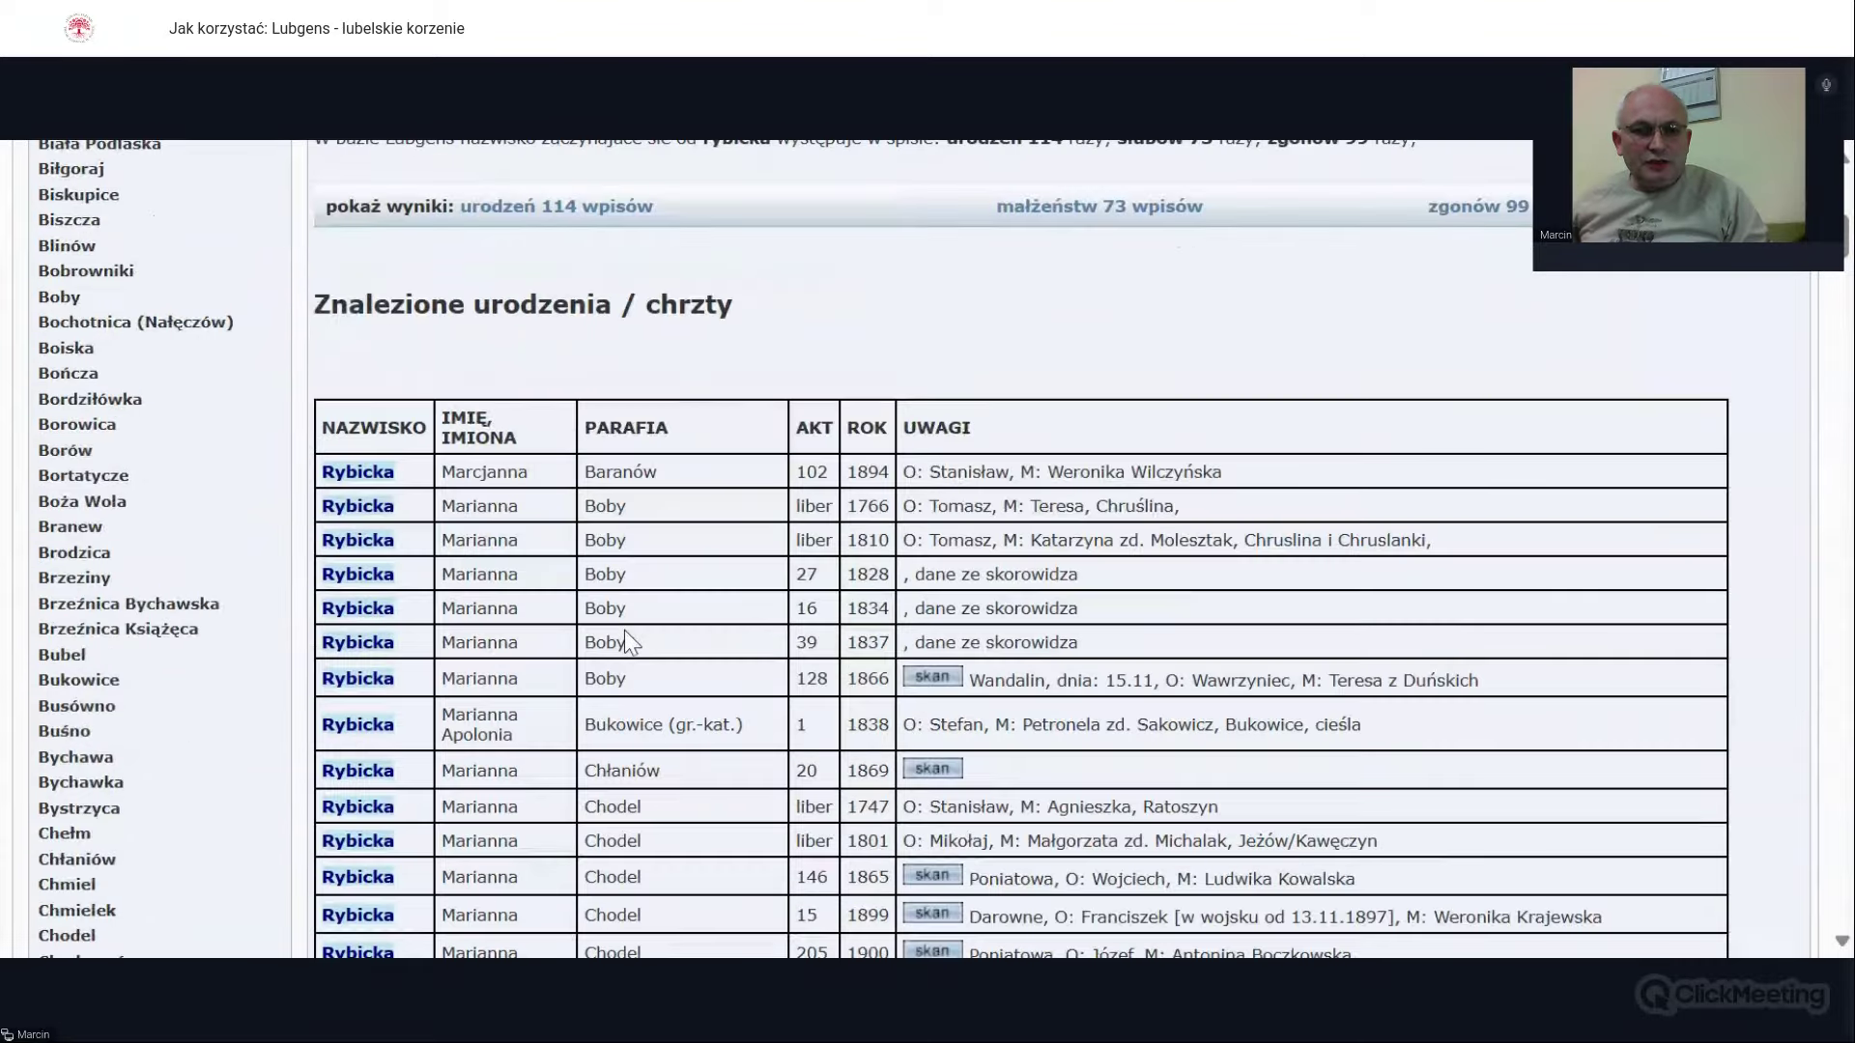
scroll(624, 629, down, 20)
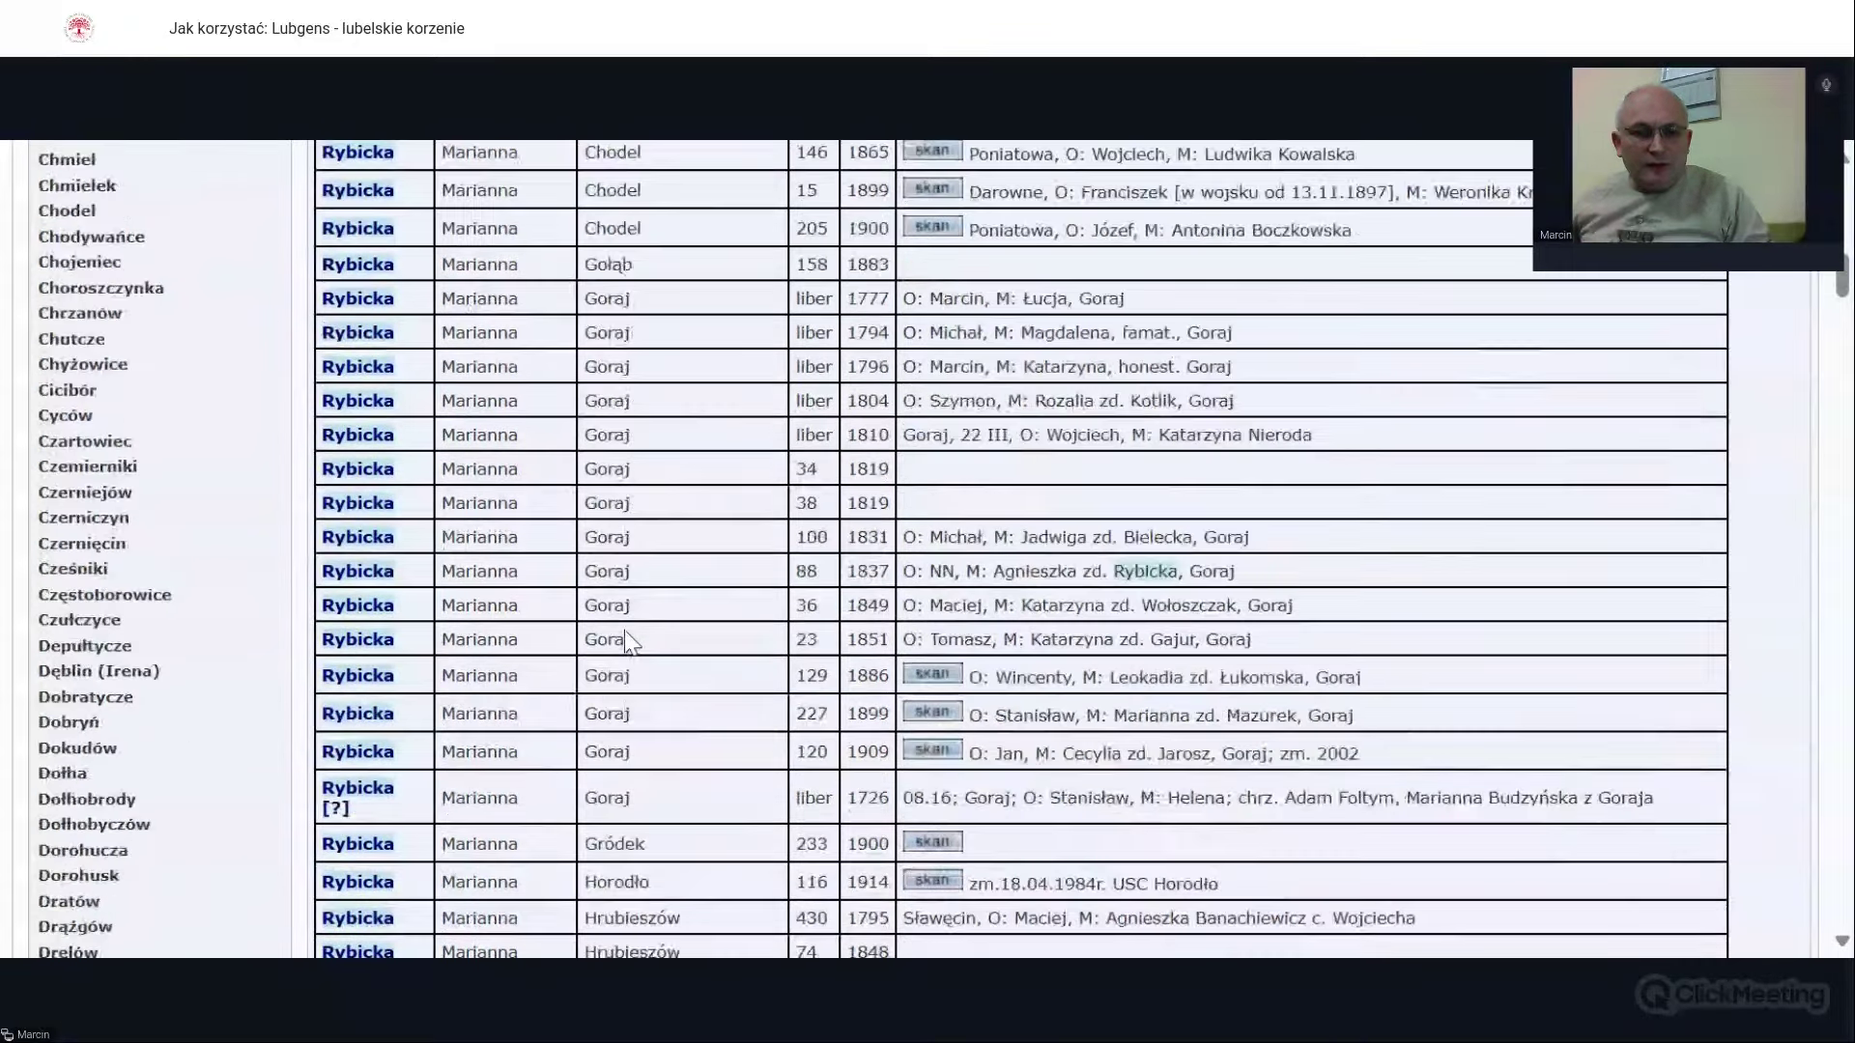
scroll(624, 630, down, 2)
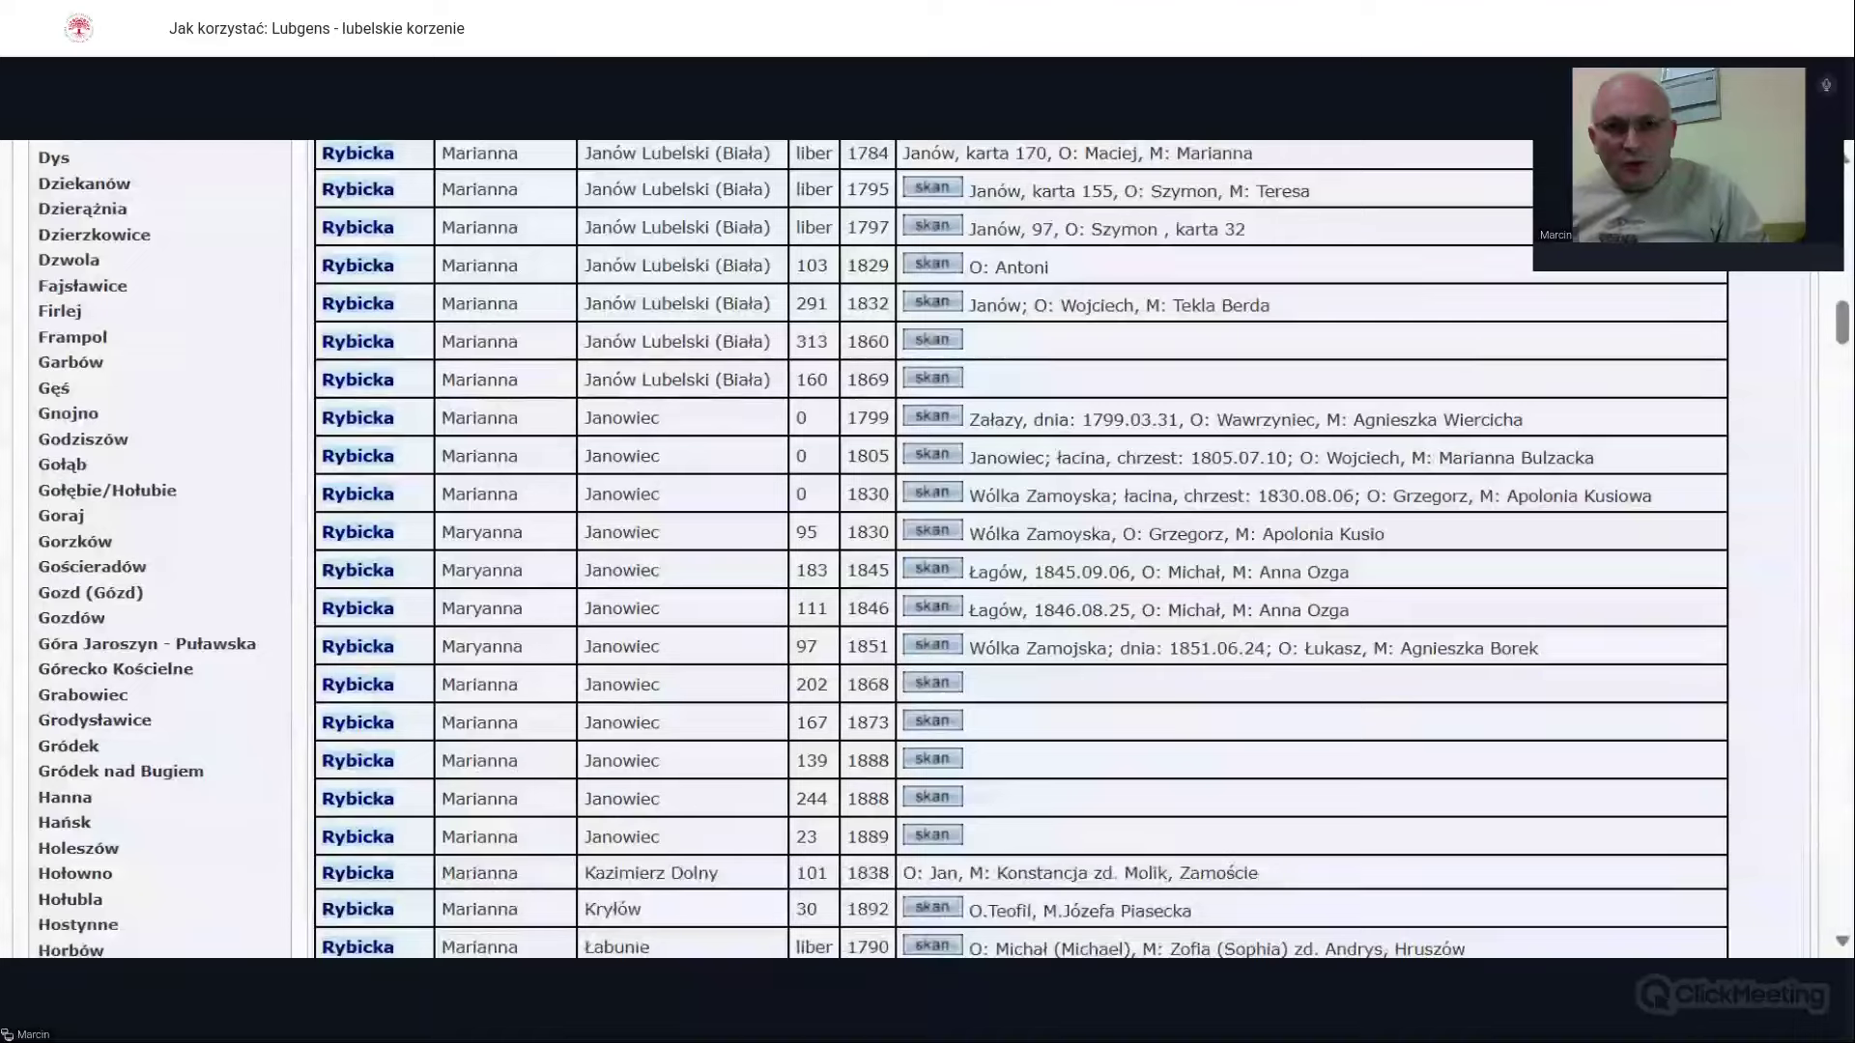
scroll(492, 633, up, 3)
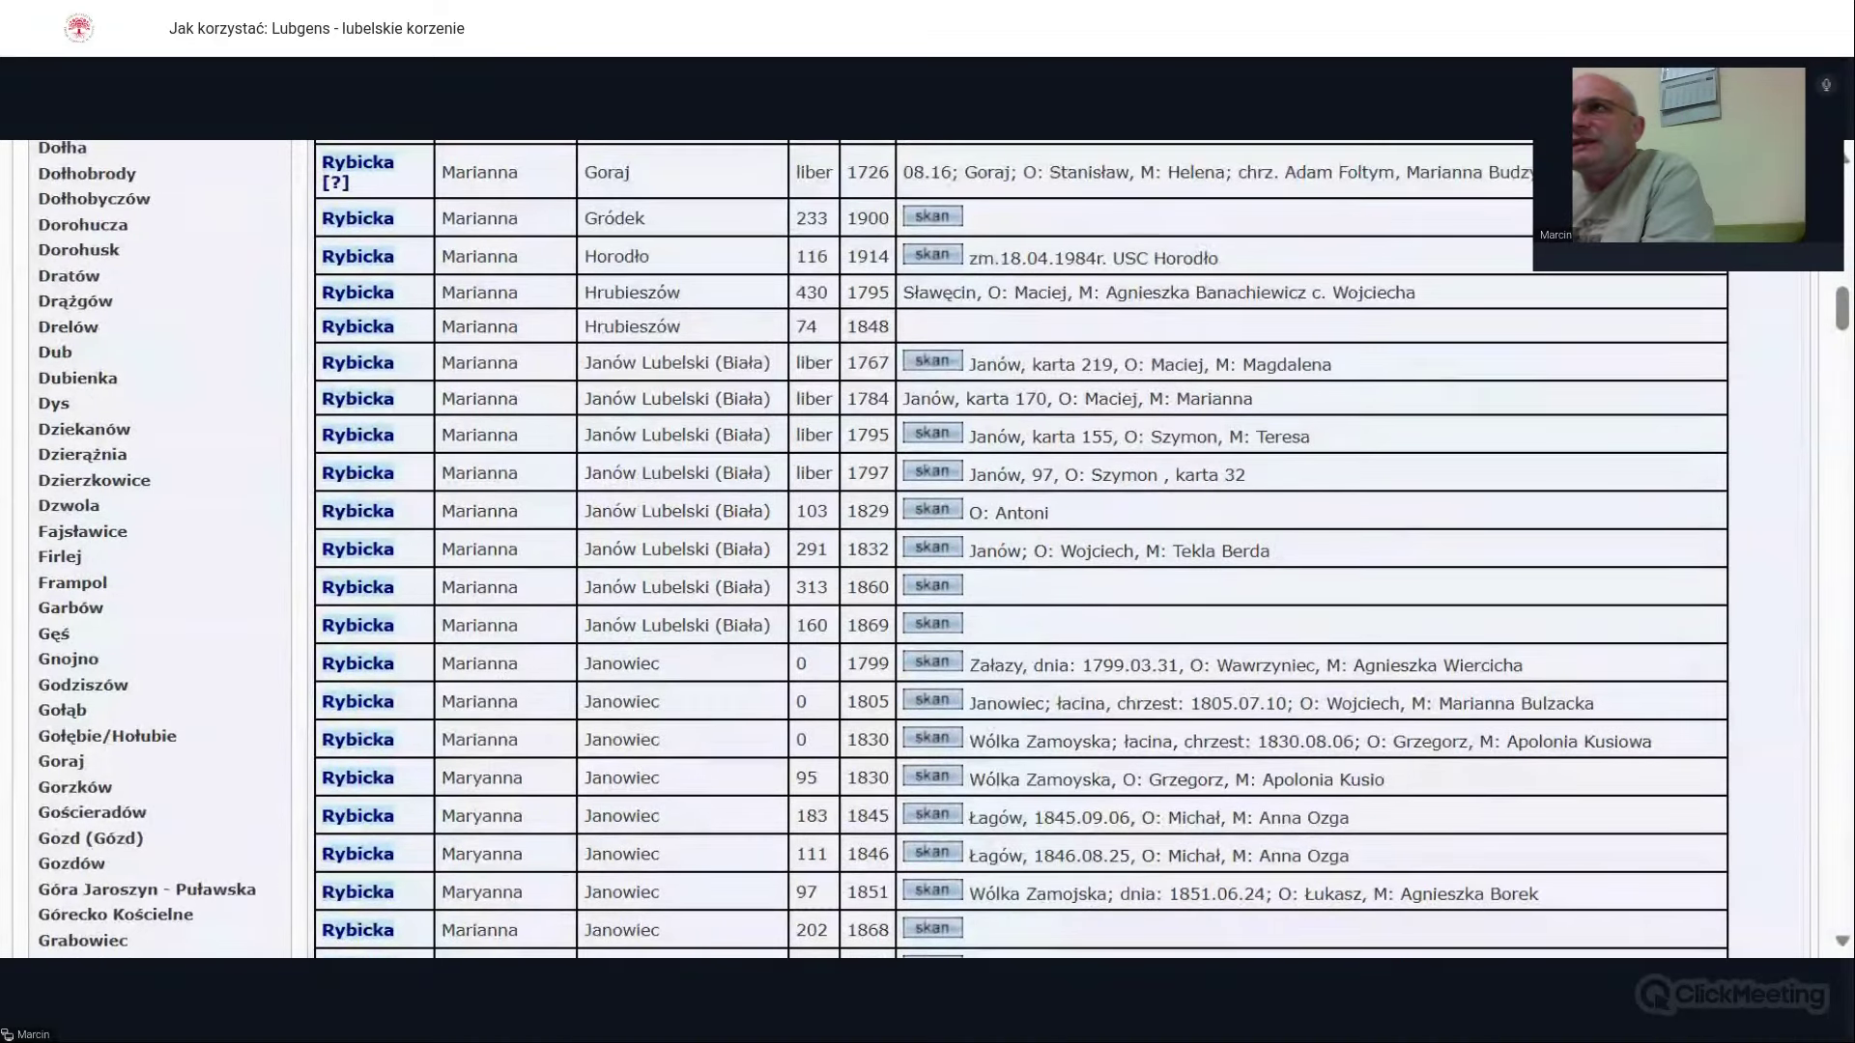
scroll(515, 684, up, 3)
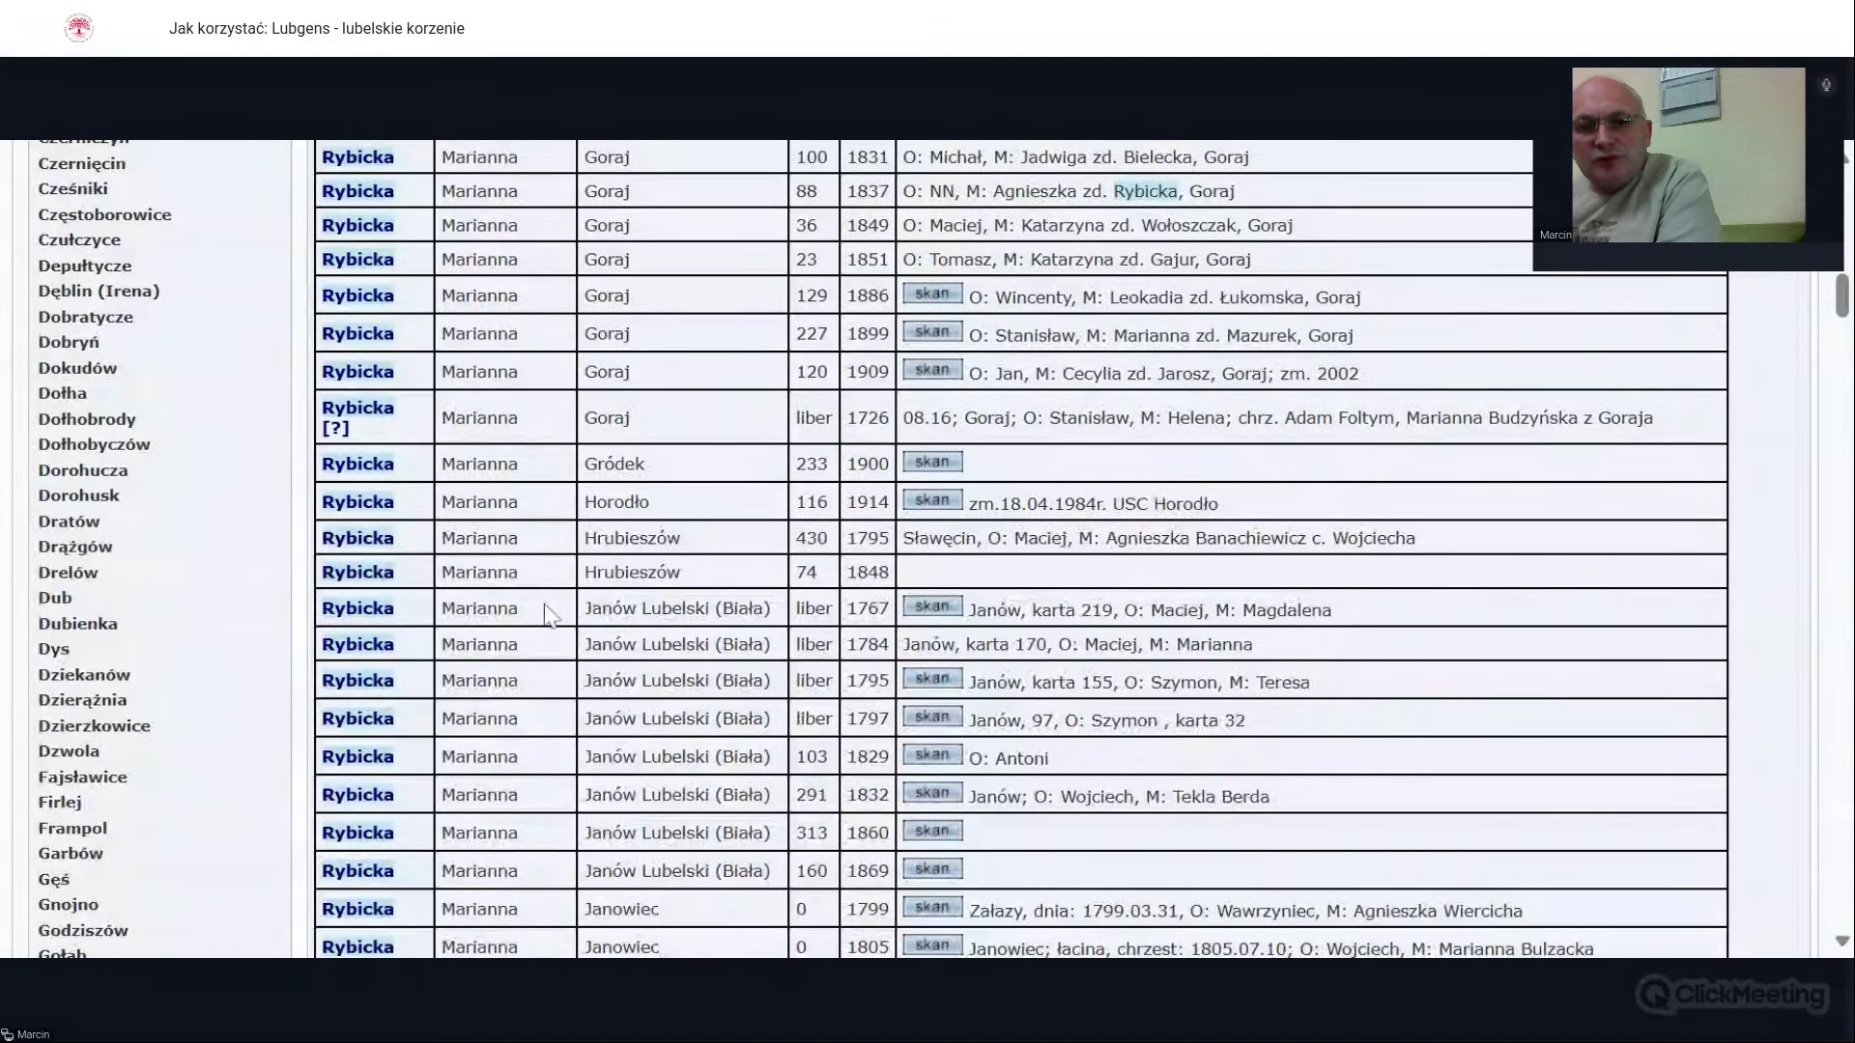
scroll(546, 614, down, 6)
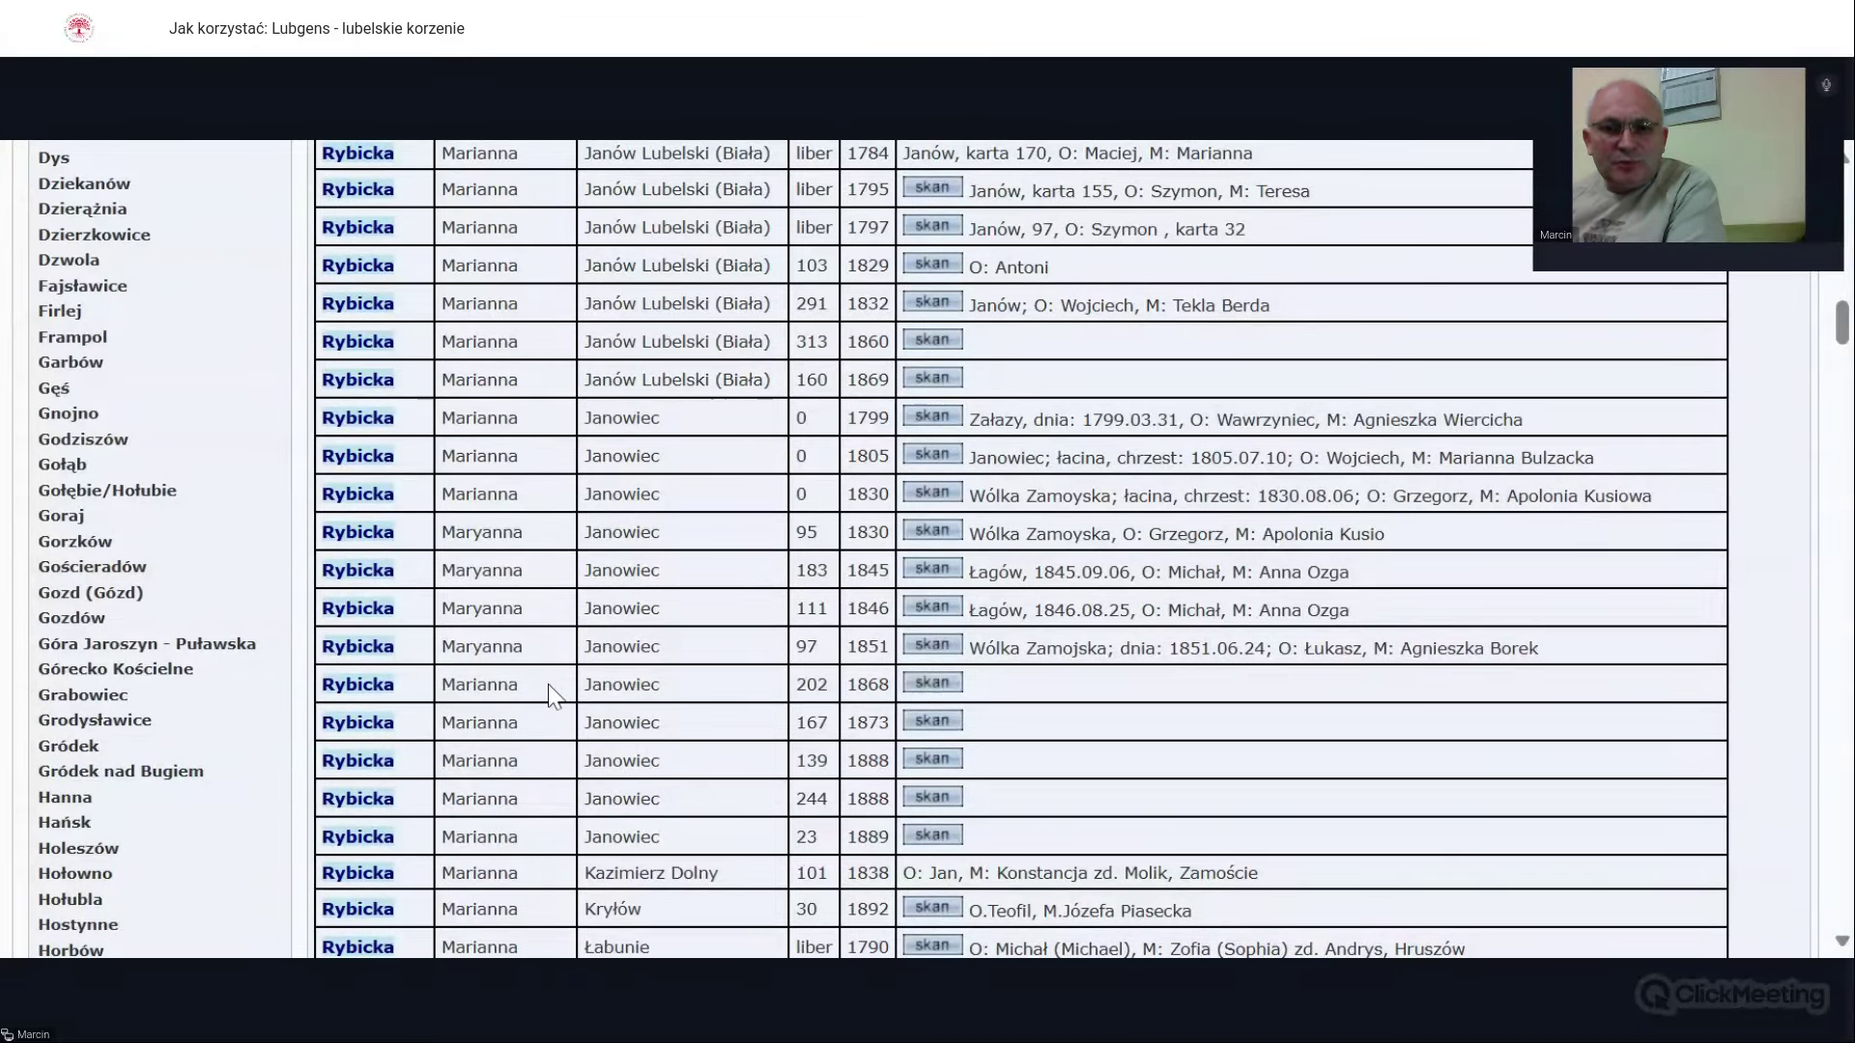
scroll(547, 684, up, 8)
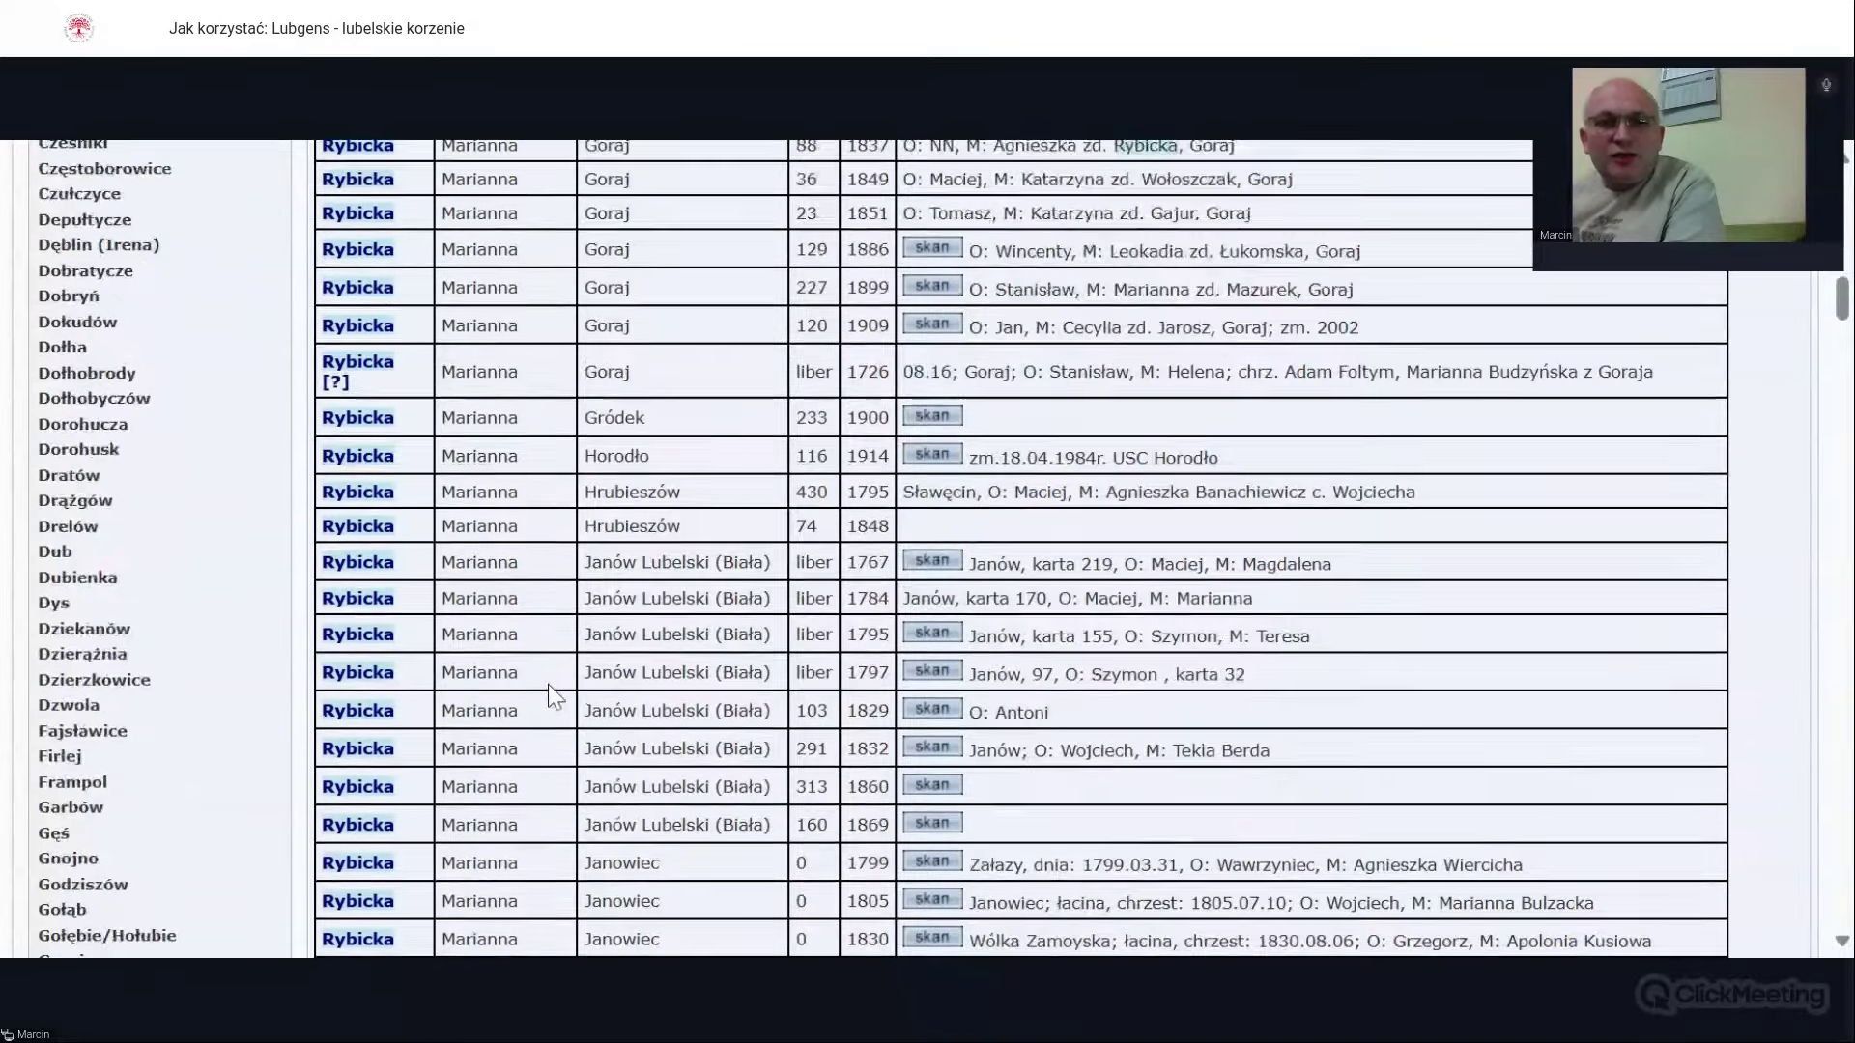
scroll(550, 692, up, 10)
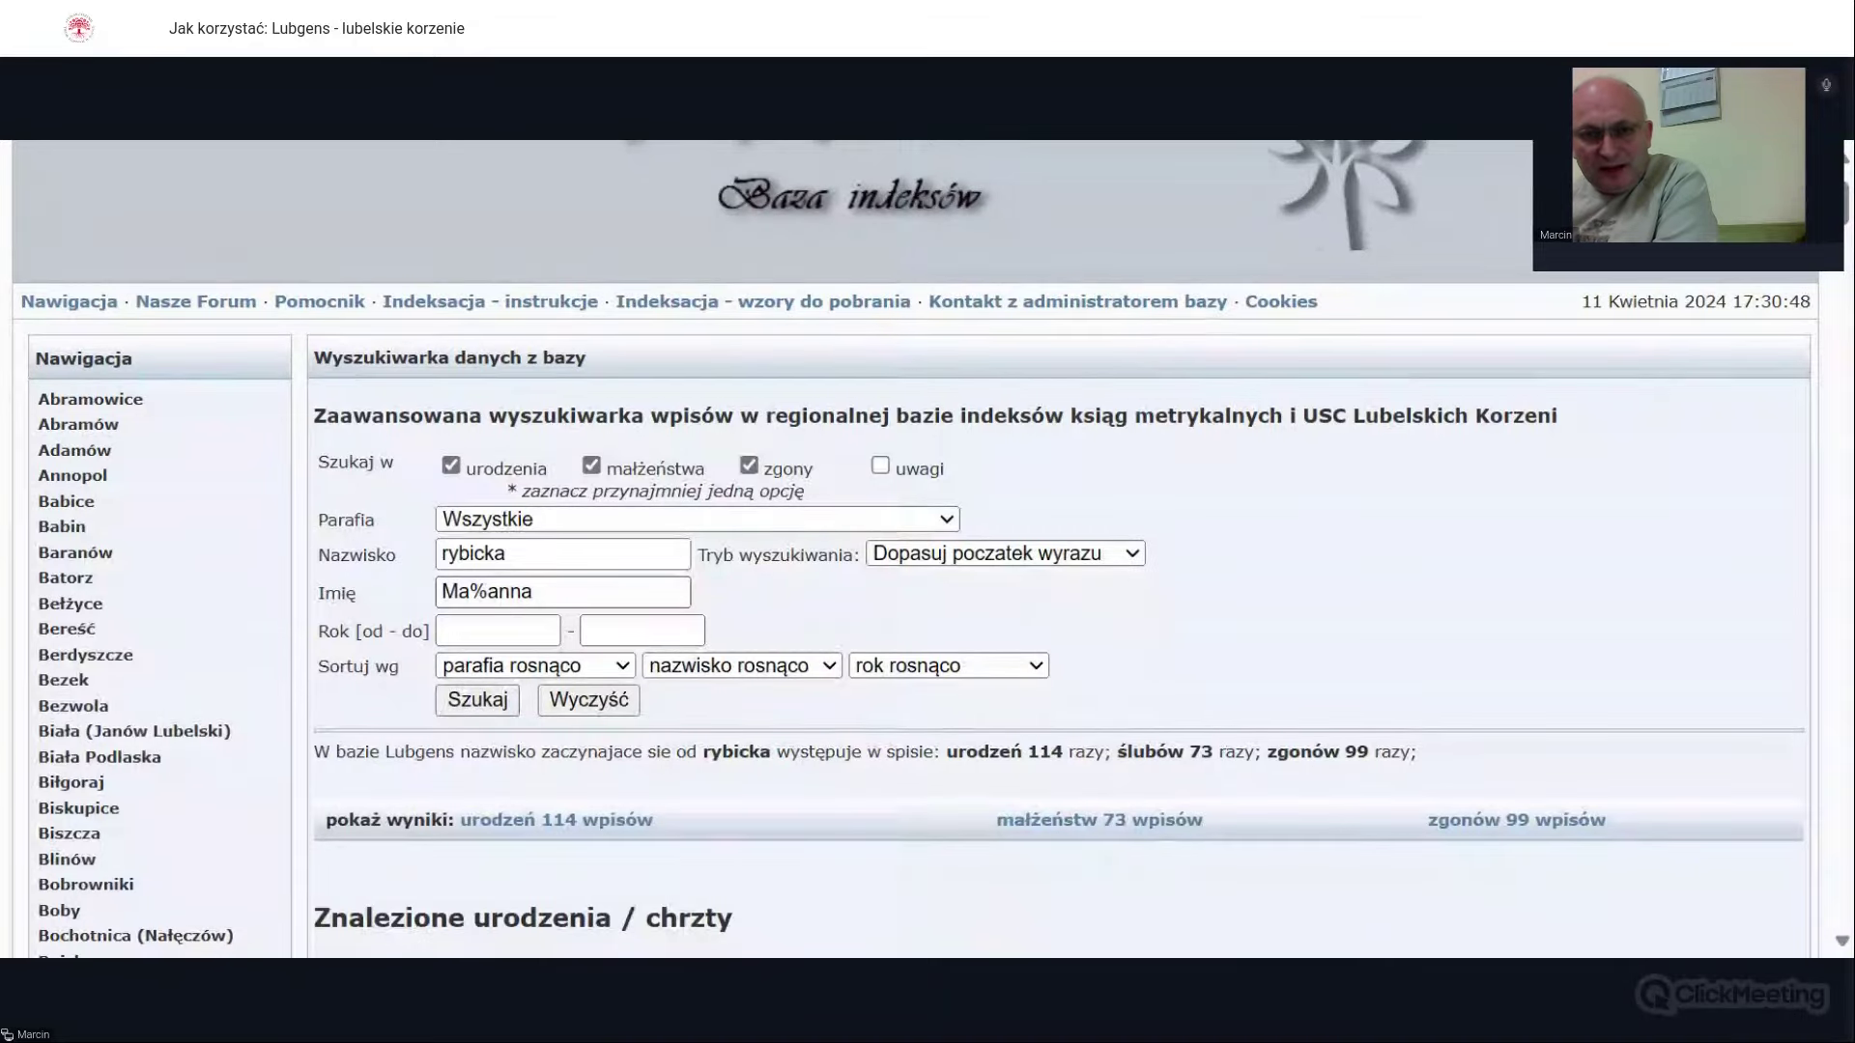
scroll(527, 691, down, 10)
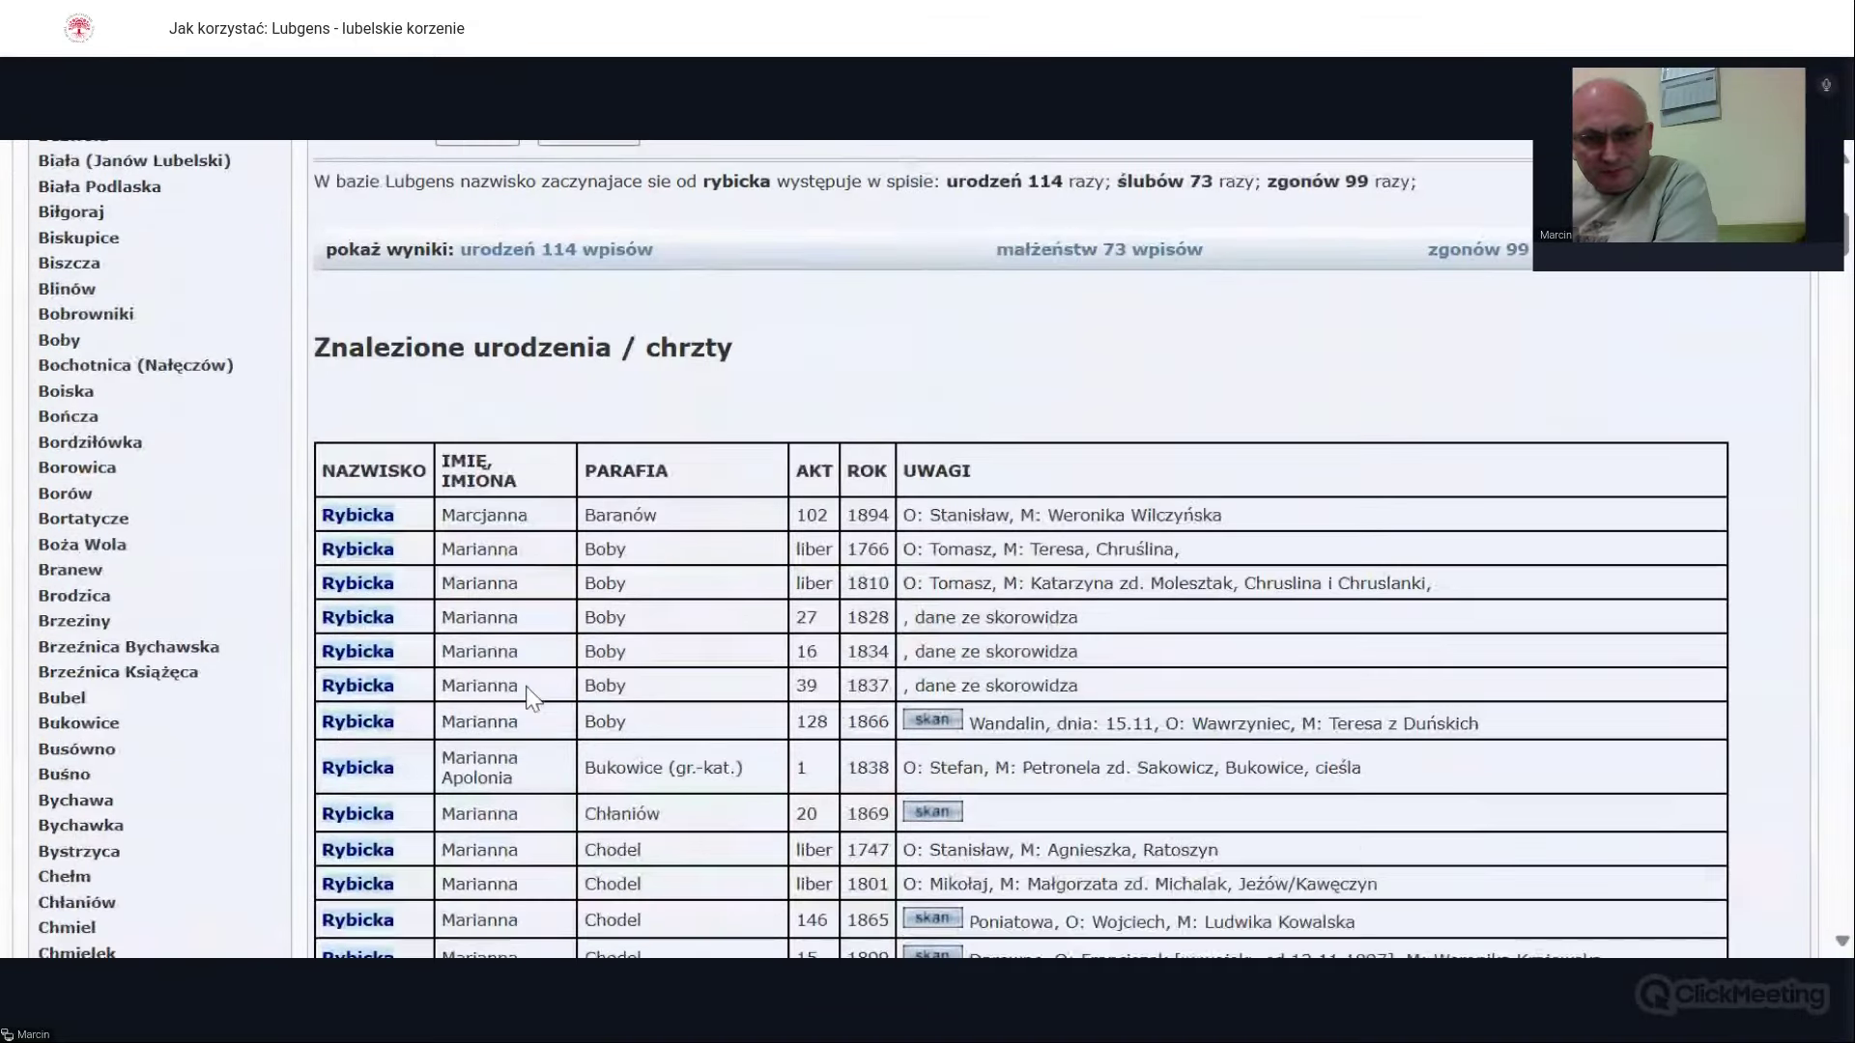
scroll(504, 680, down, 20)
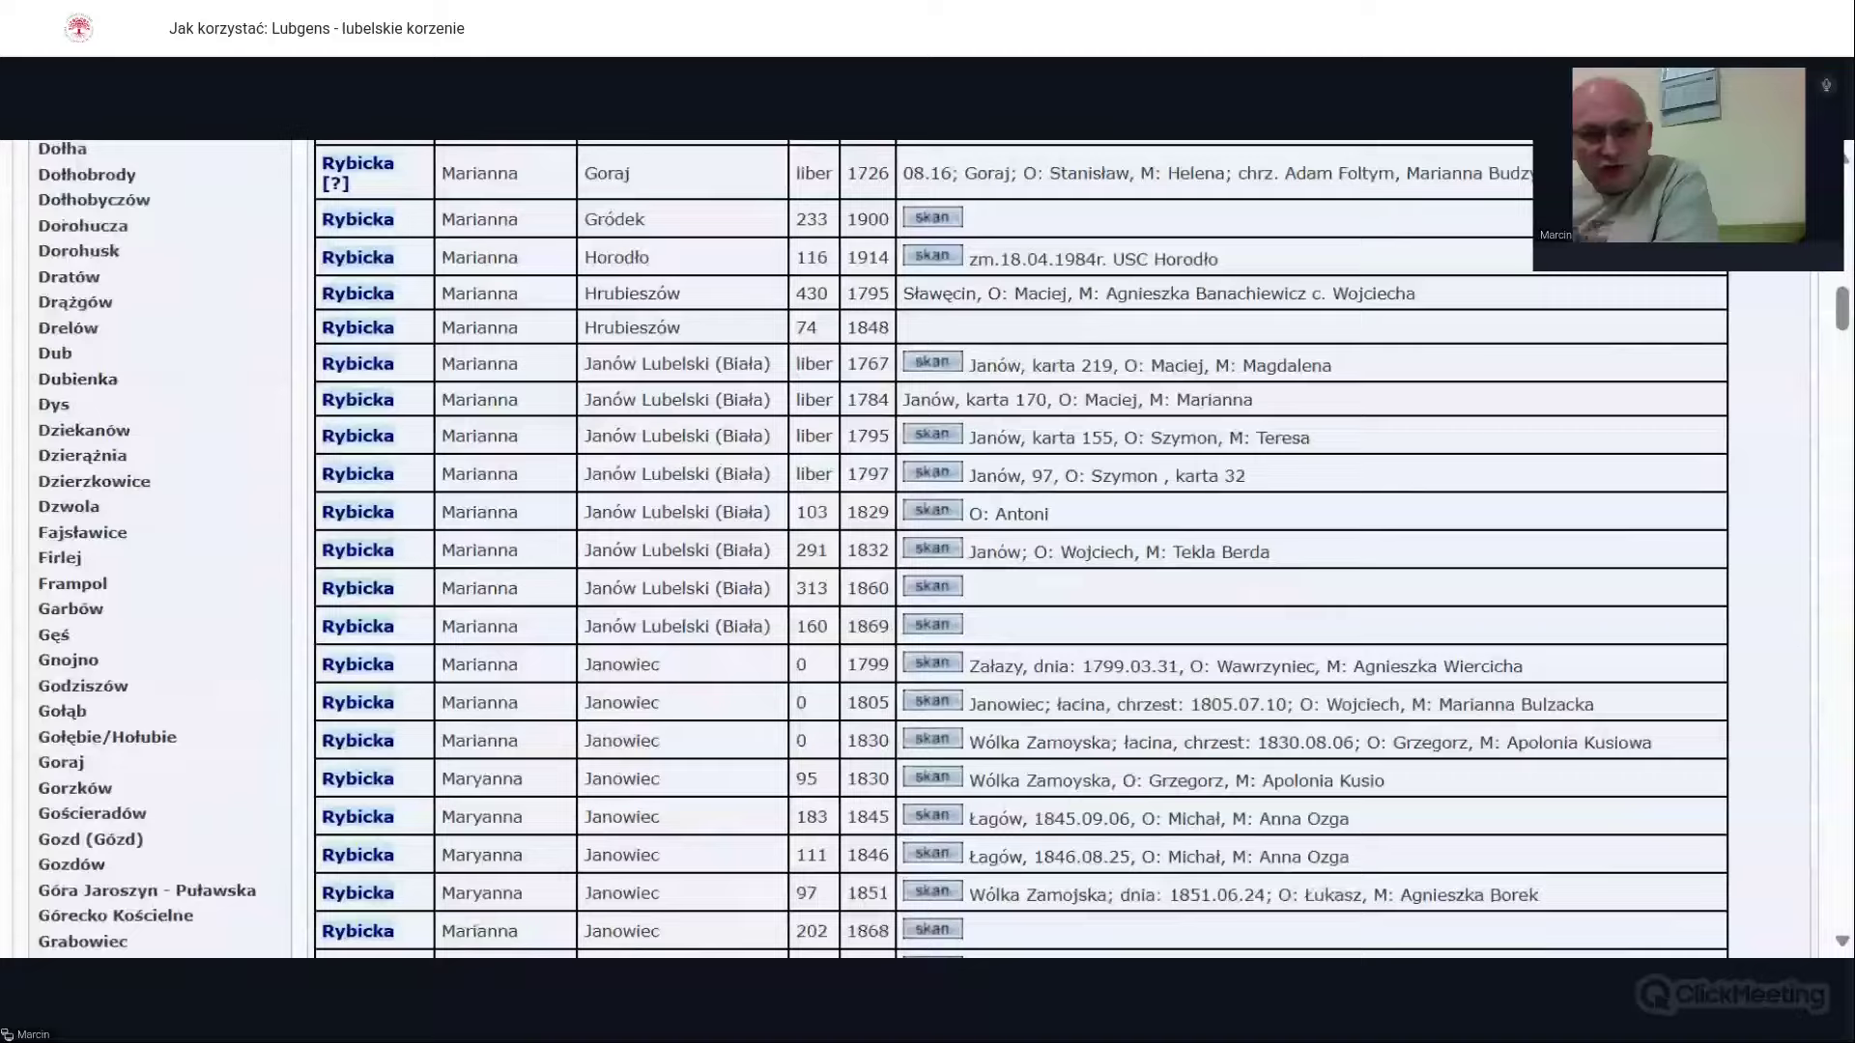
scroll(1021, 549, down, 1)
scroll(507, 679, down, 7)
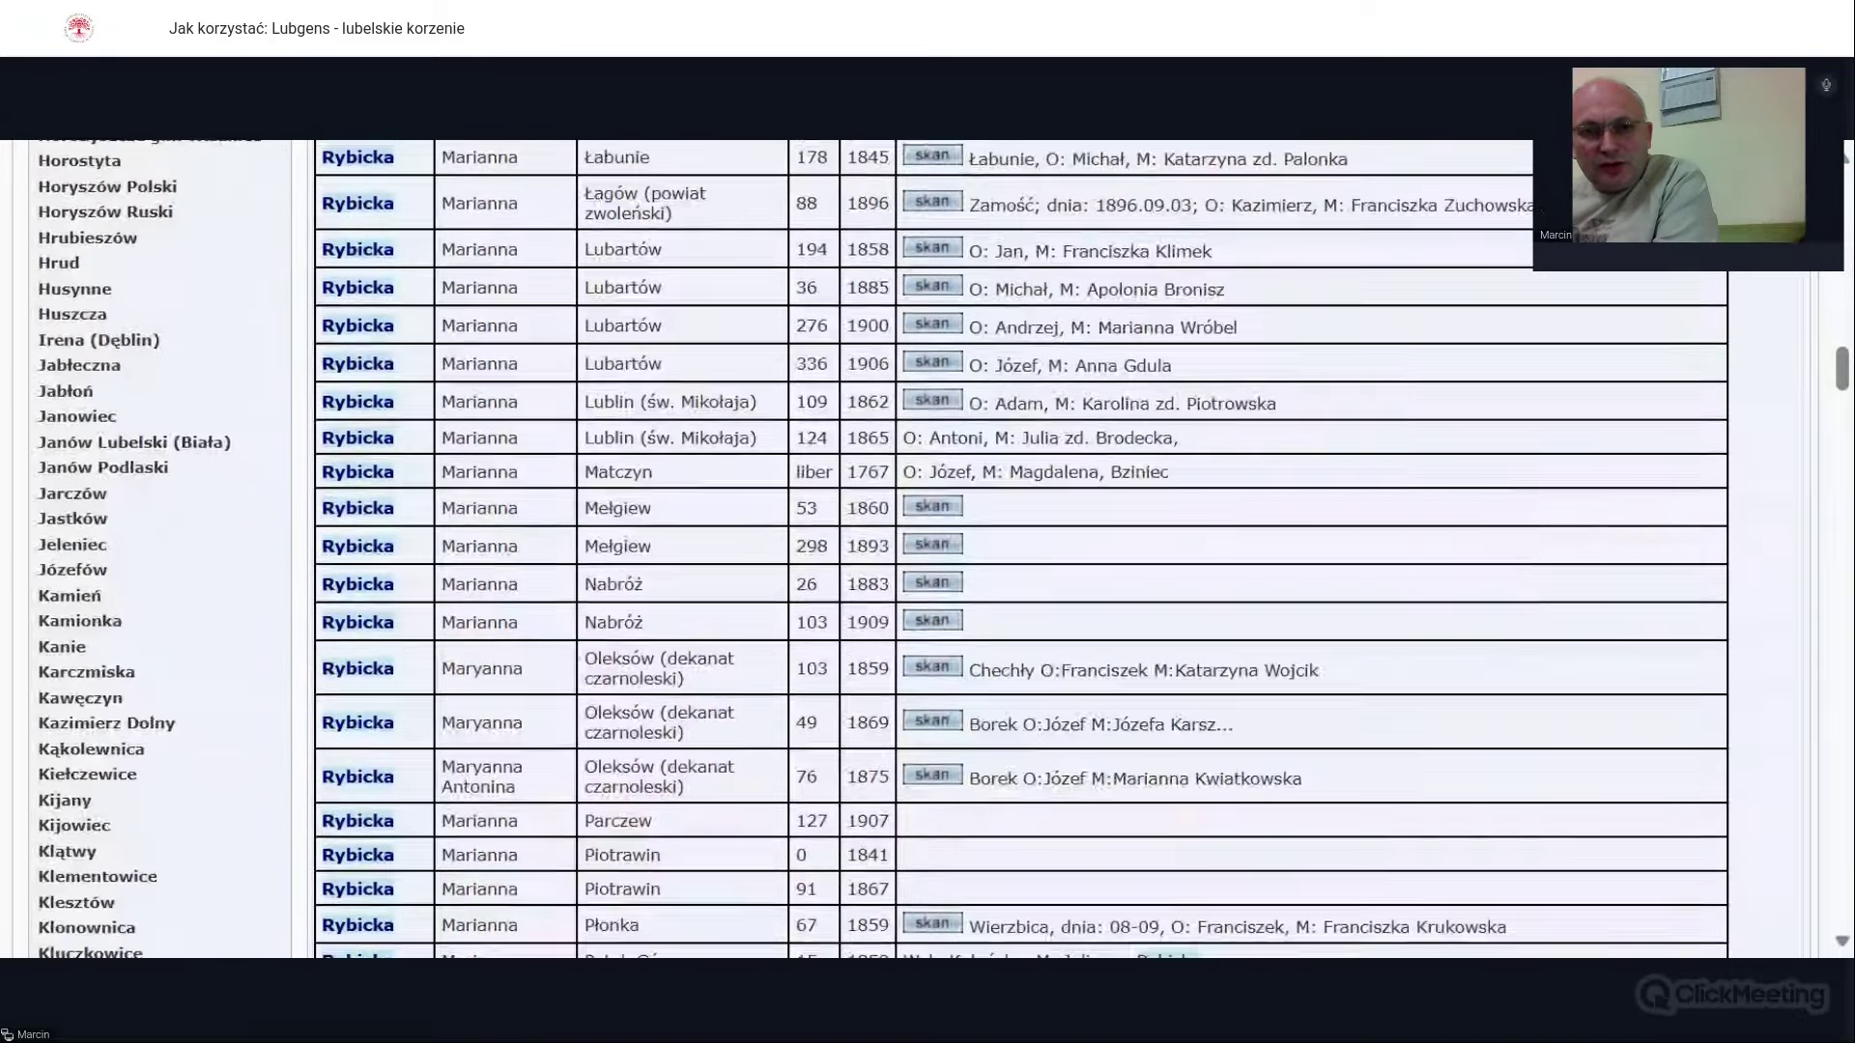
scroll(507, 679, up, 1)
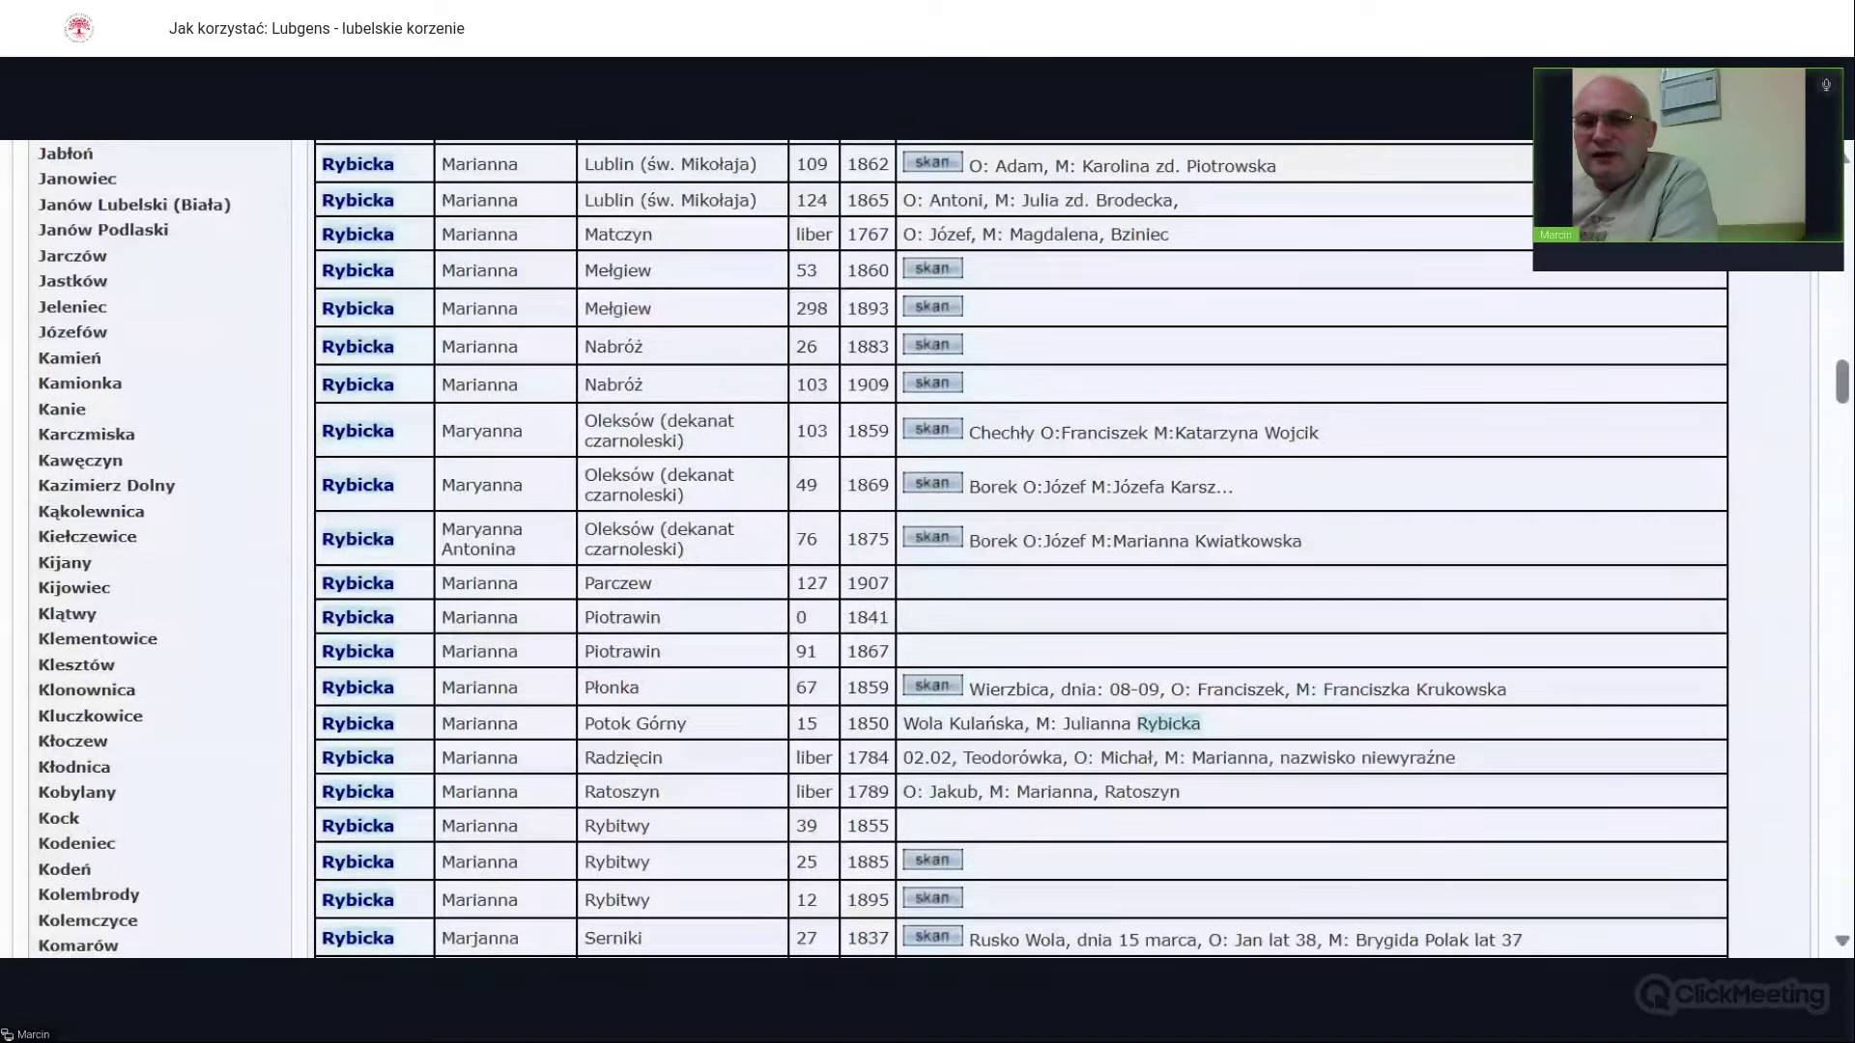
scroll(582, 662, up, 9)
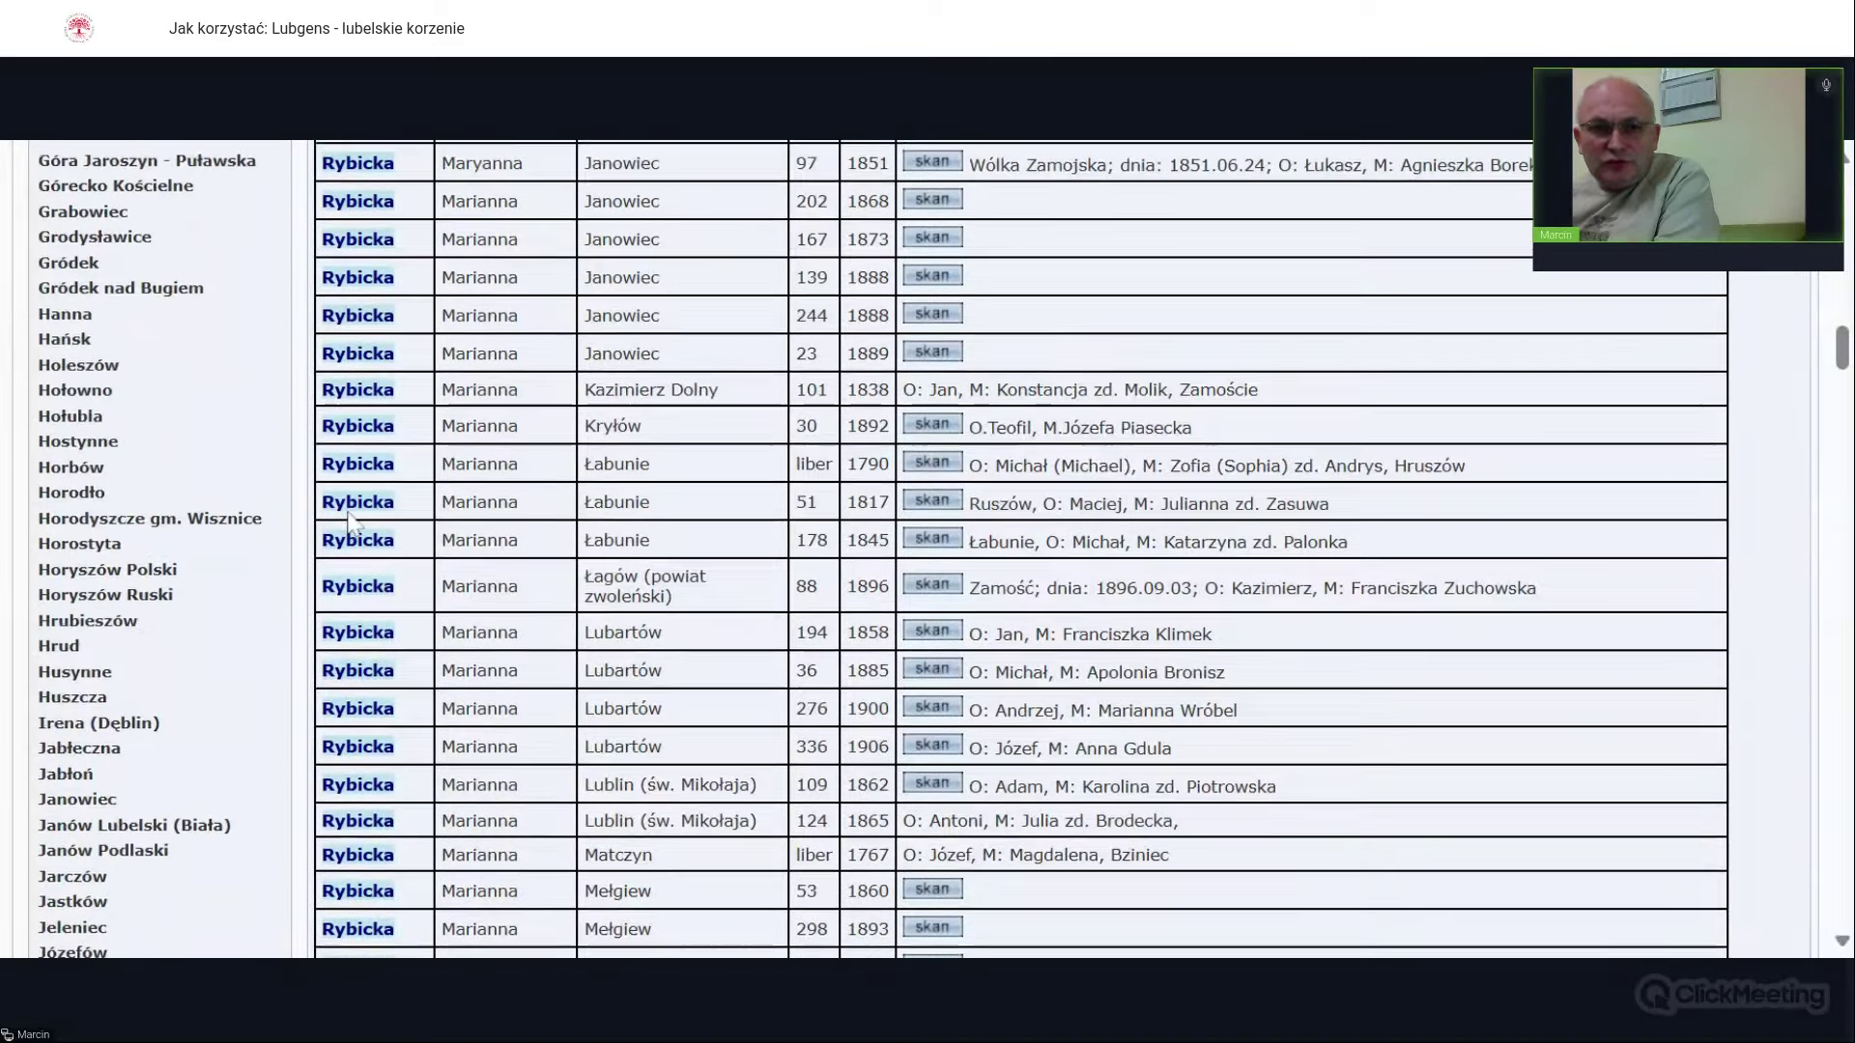
scroll(583, 662, up, 4)
scroll(1021, 549, up, 12)
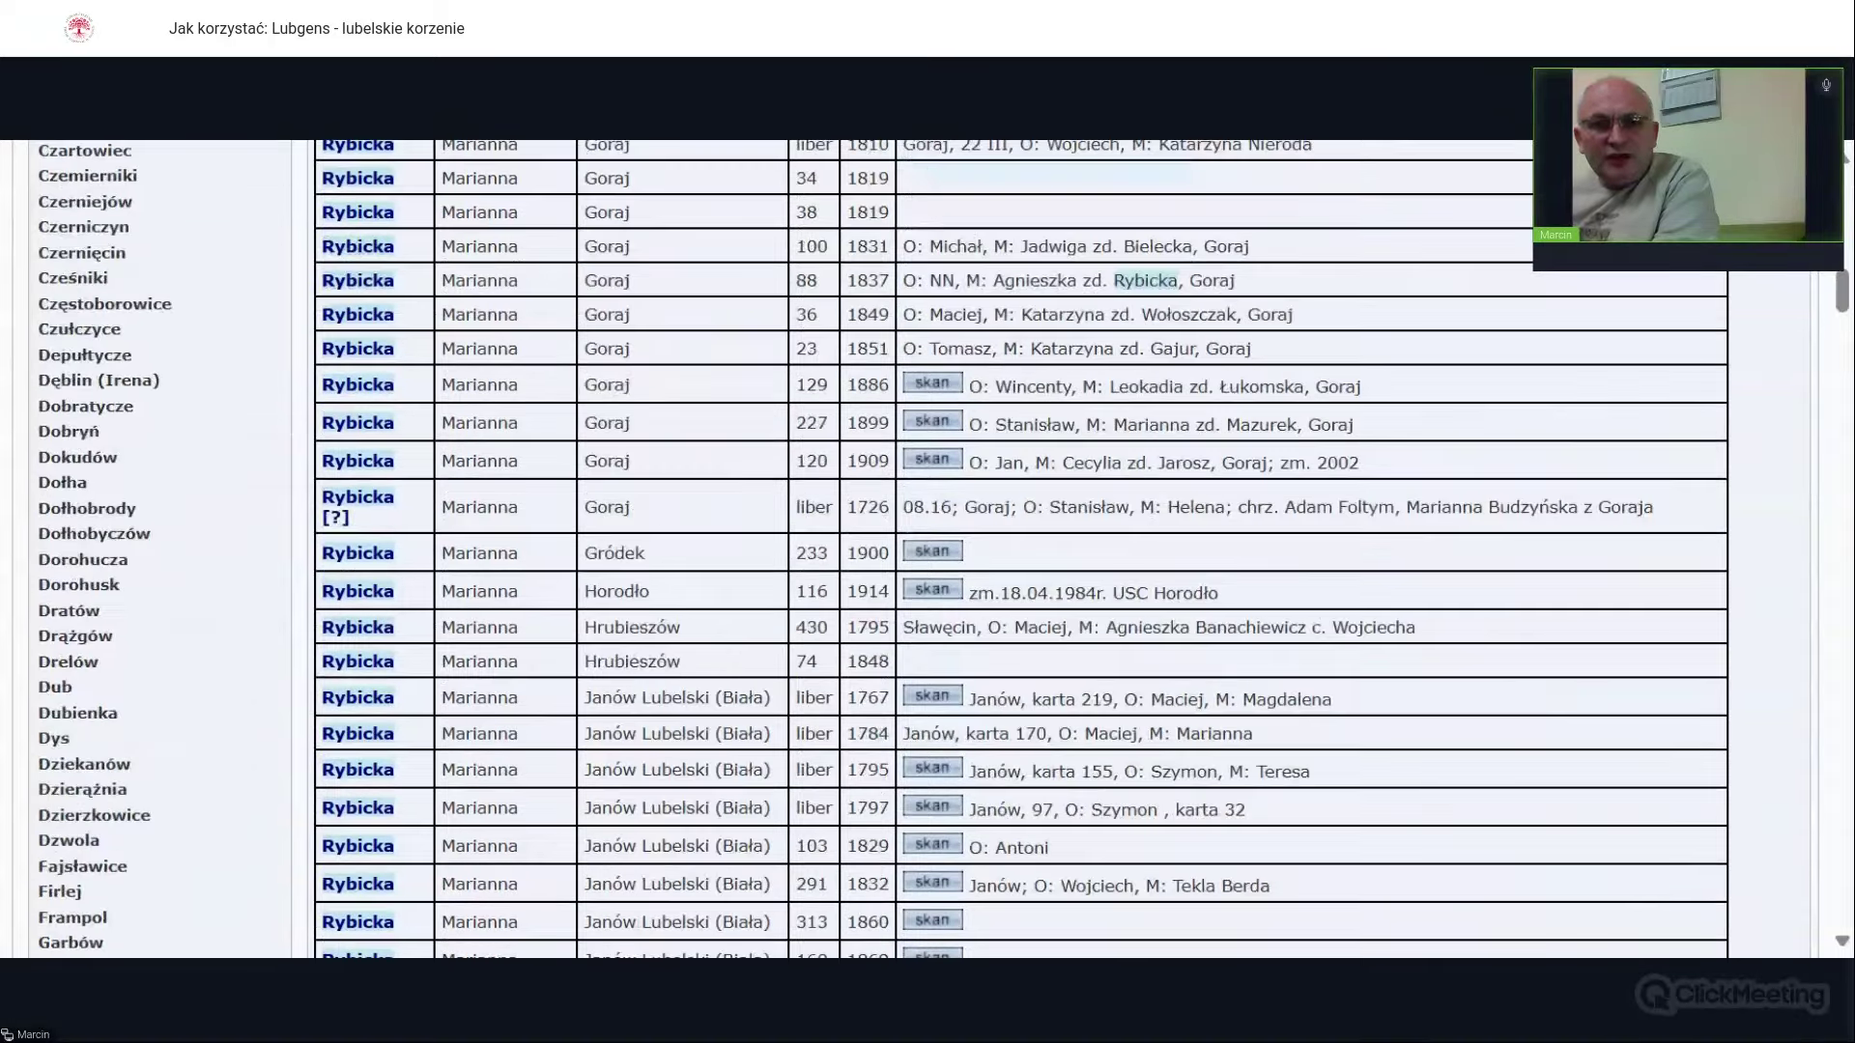
scroll(583, 463, up, 1)
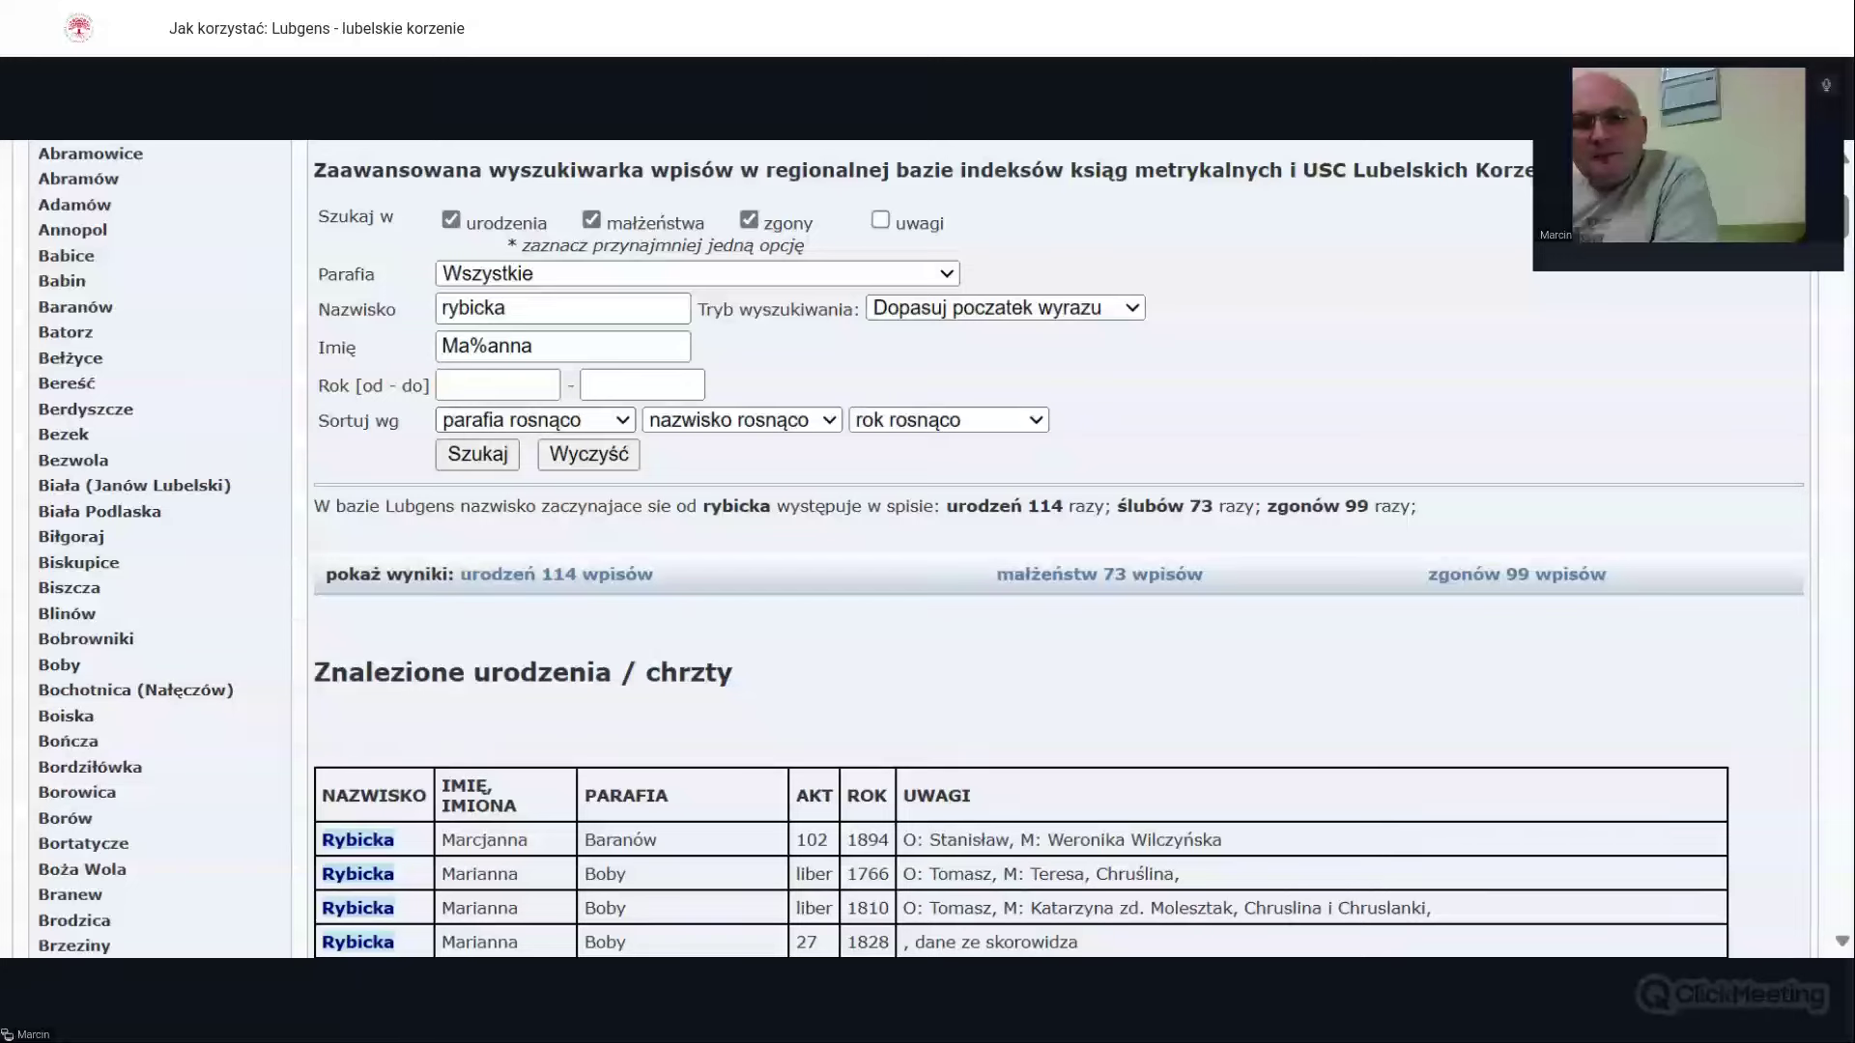
Change the surname to its masculine form ending in "i" and replace the % wildcard in the first name with "ri"
click(506, 308)
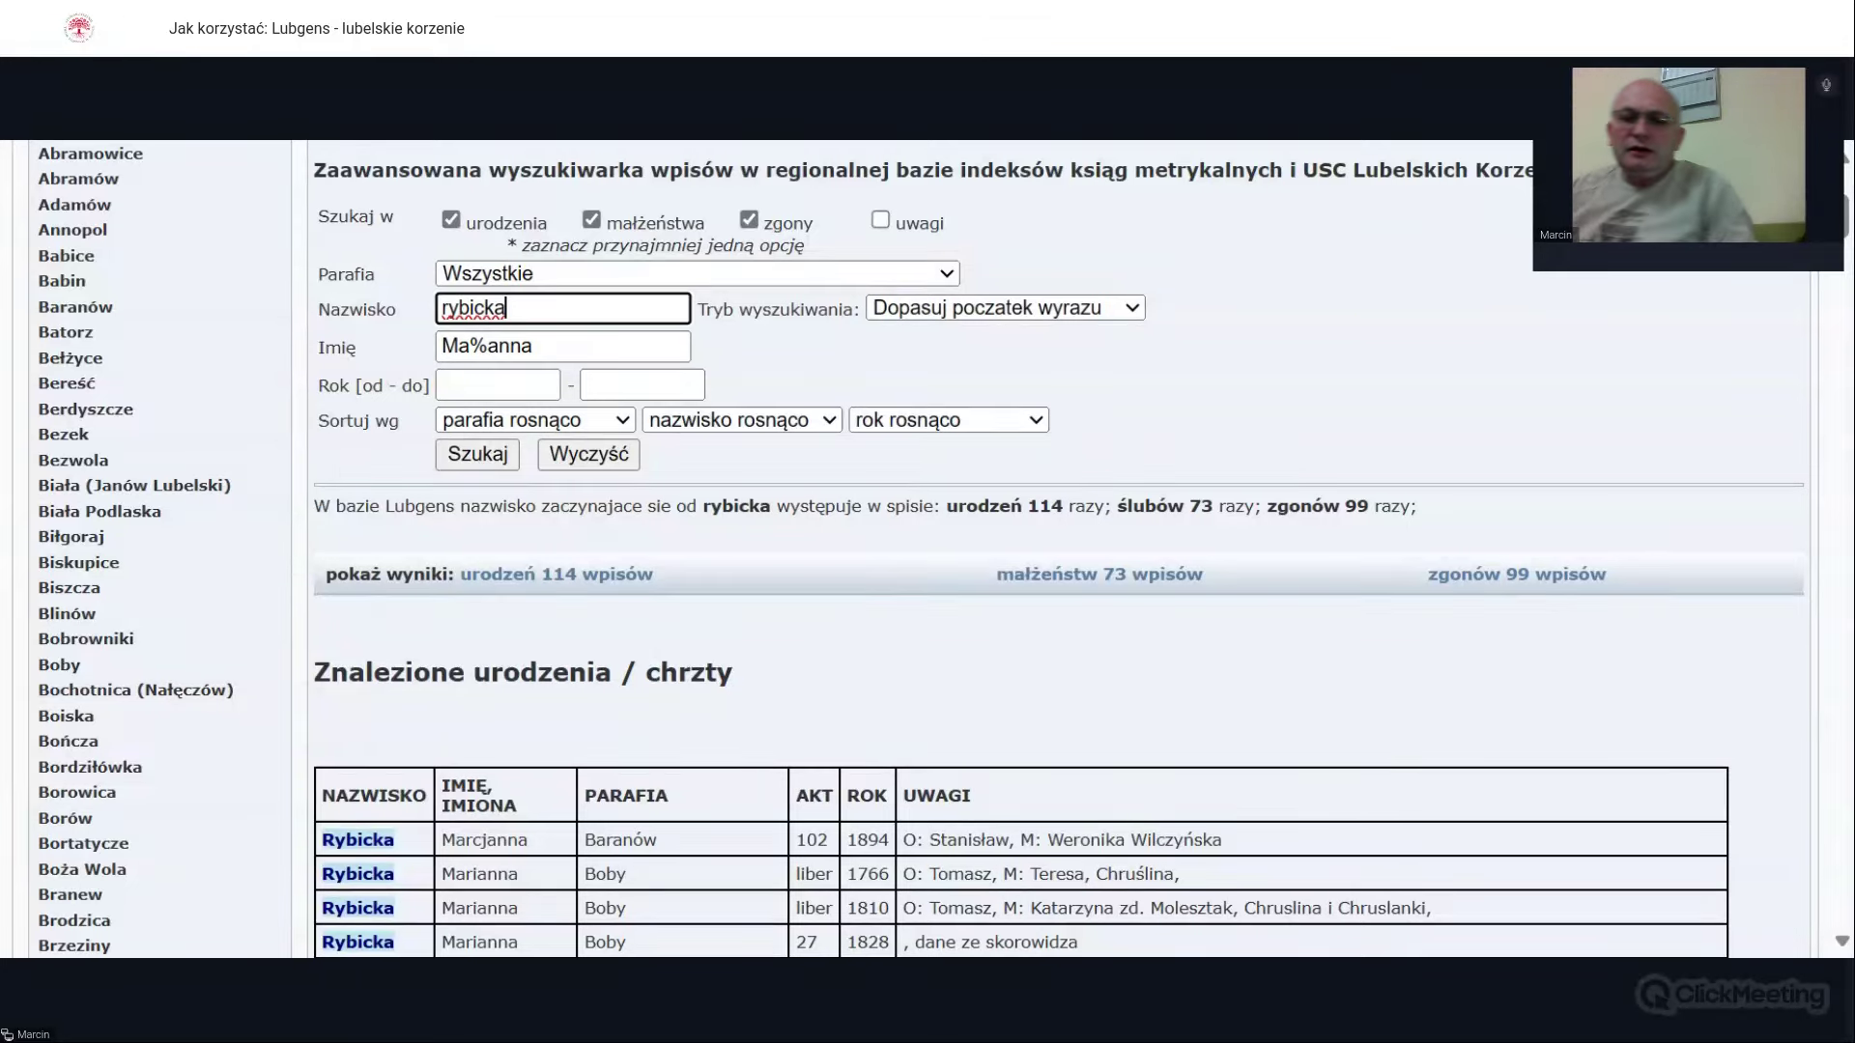
key(BackSpace)
text(i)
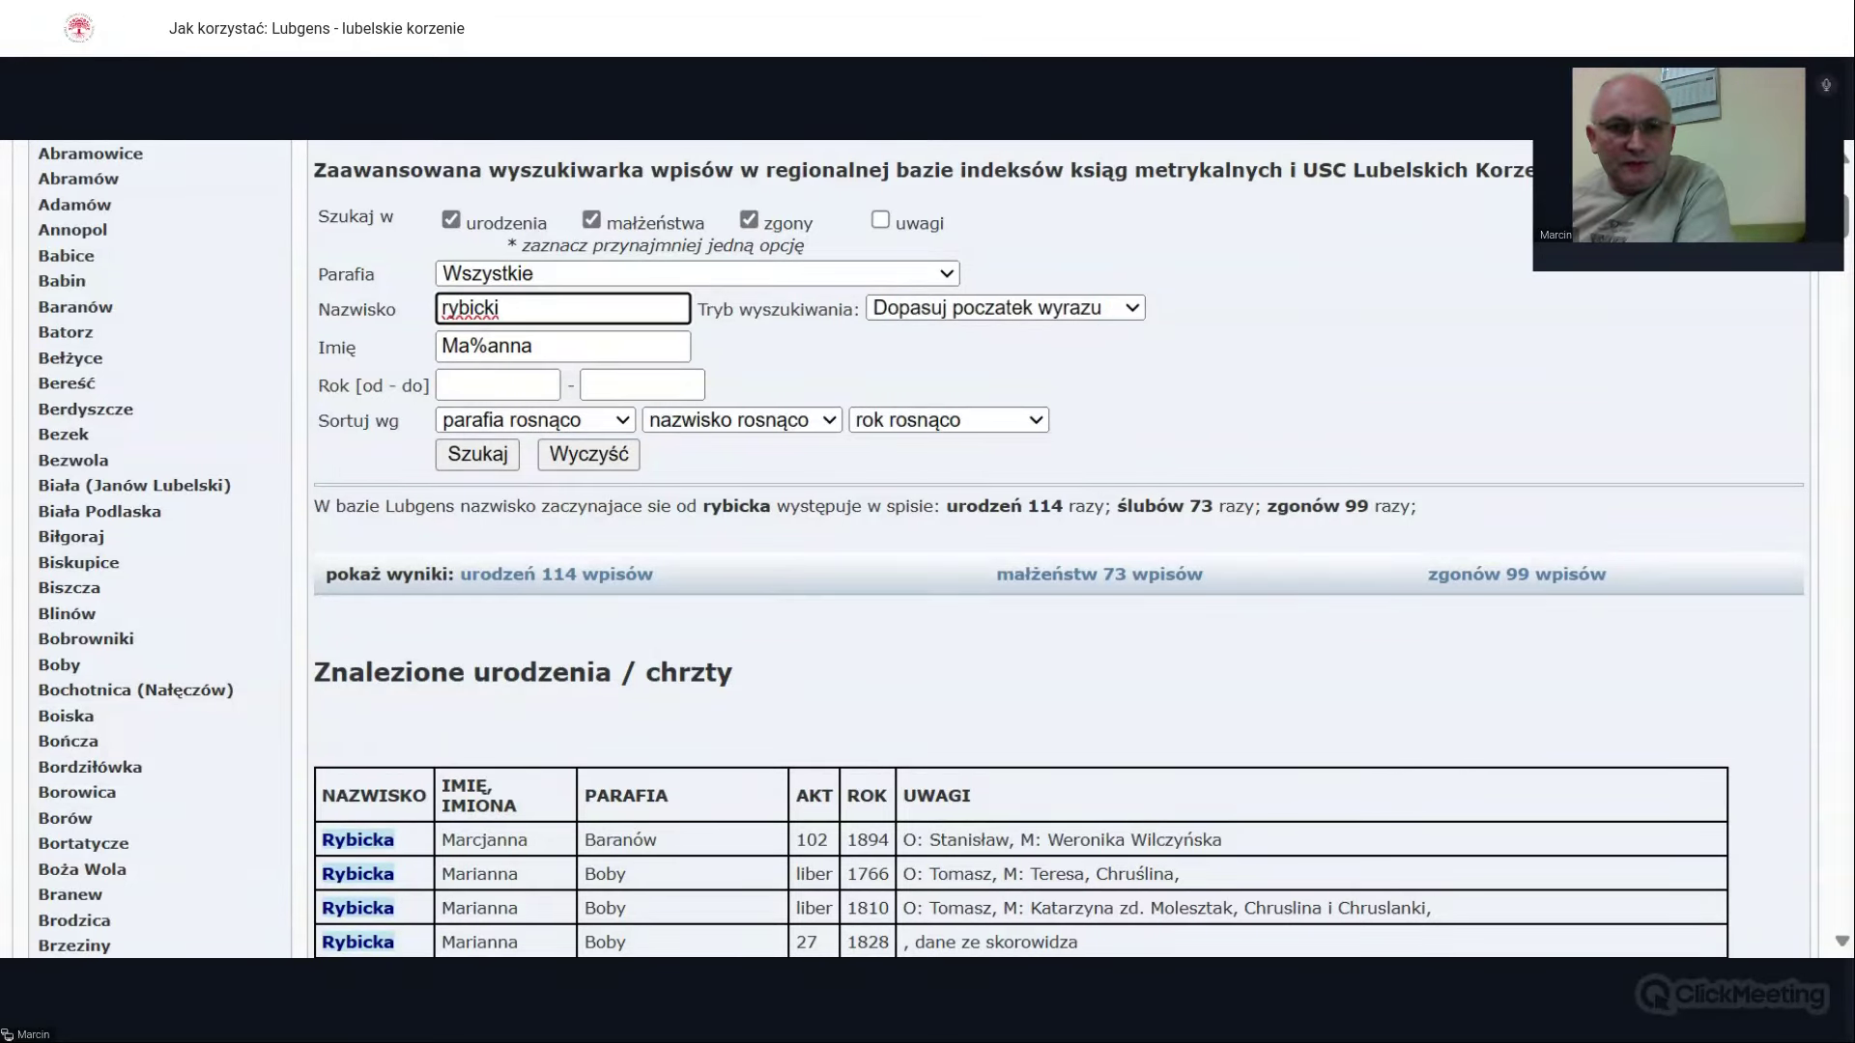
click(487, 346)
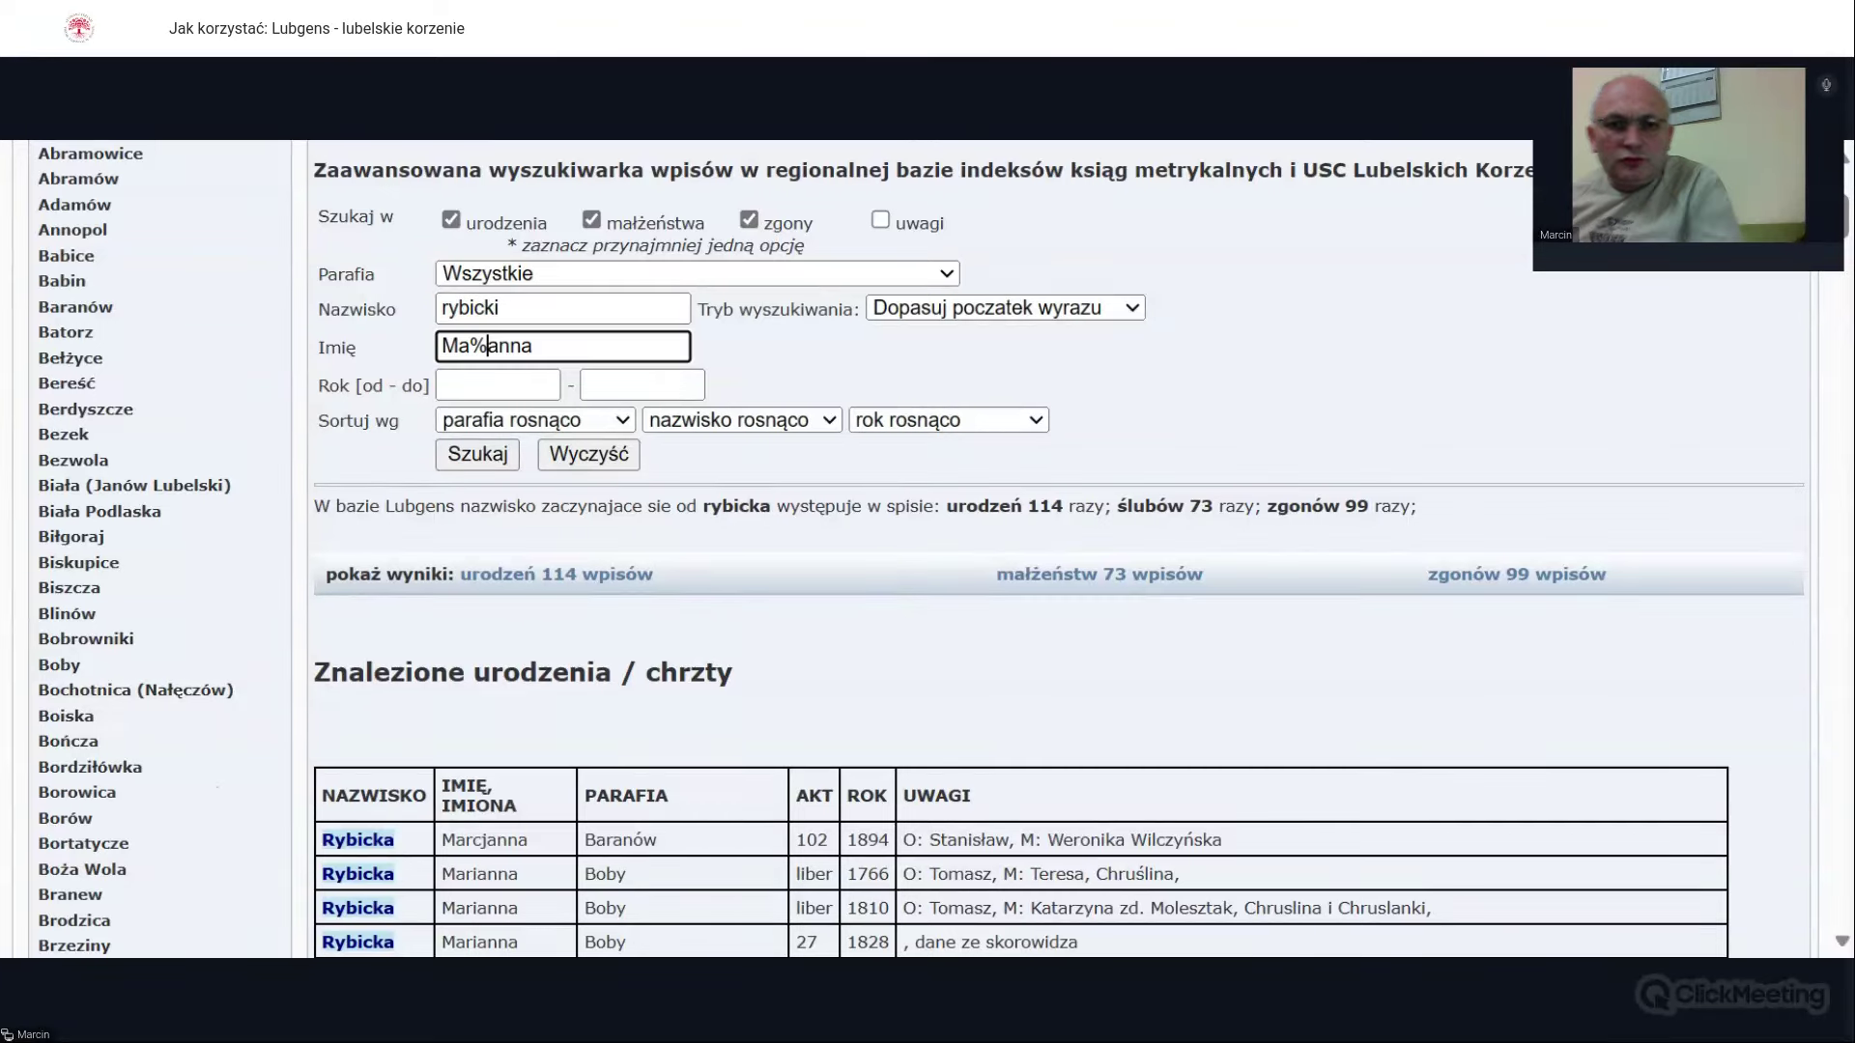
key(BackSpace)
text(ri)
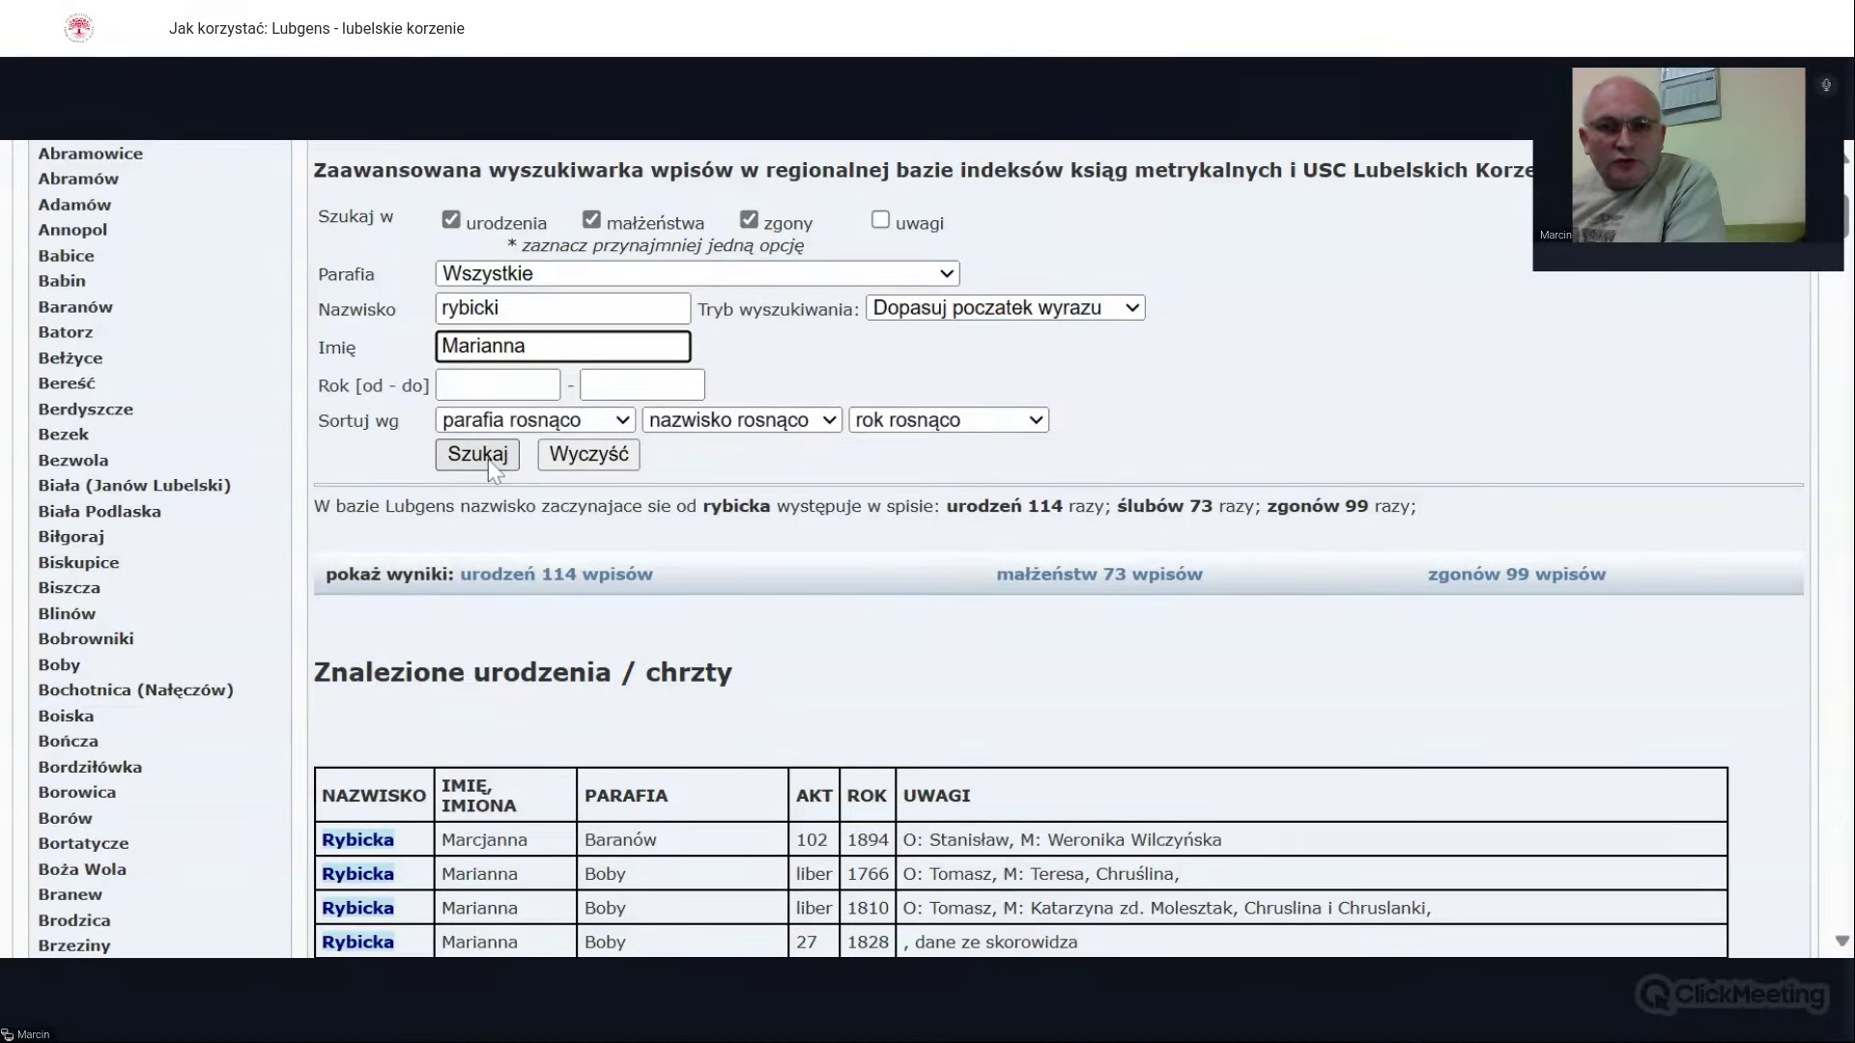
Exclude births and deaths so that only marriages are searched, and run the search
click(450, 221)
click(749, 222)
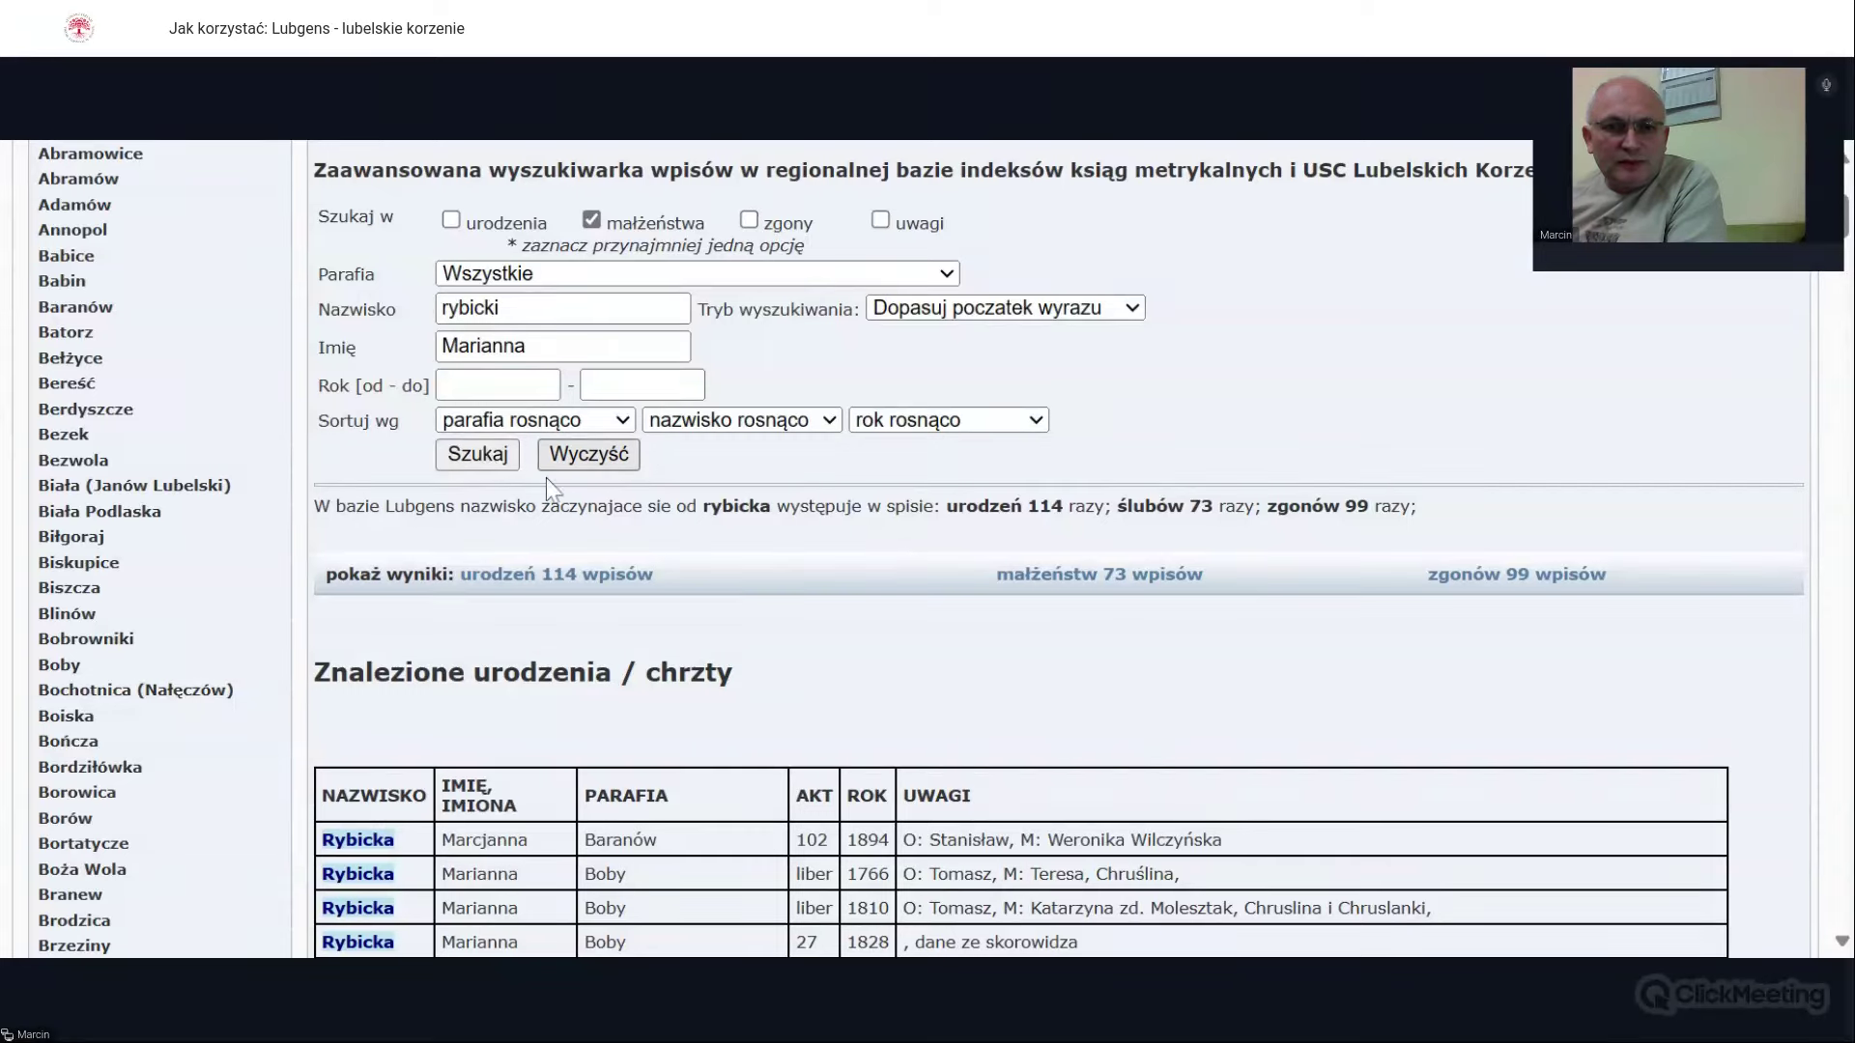
click(479, 455)
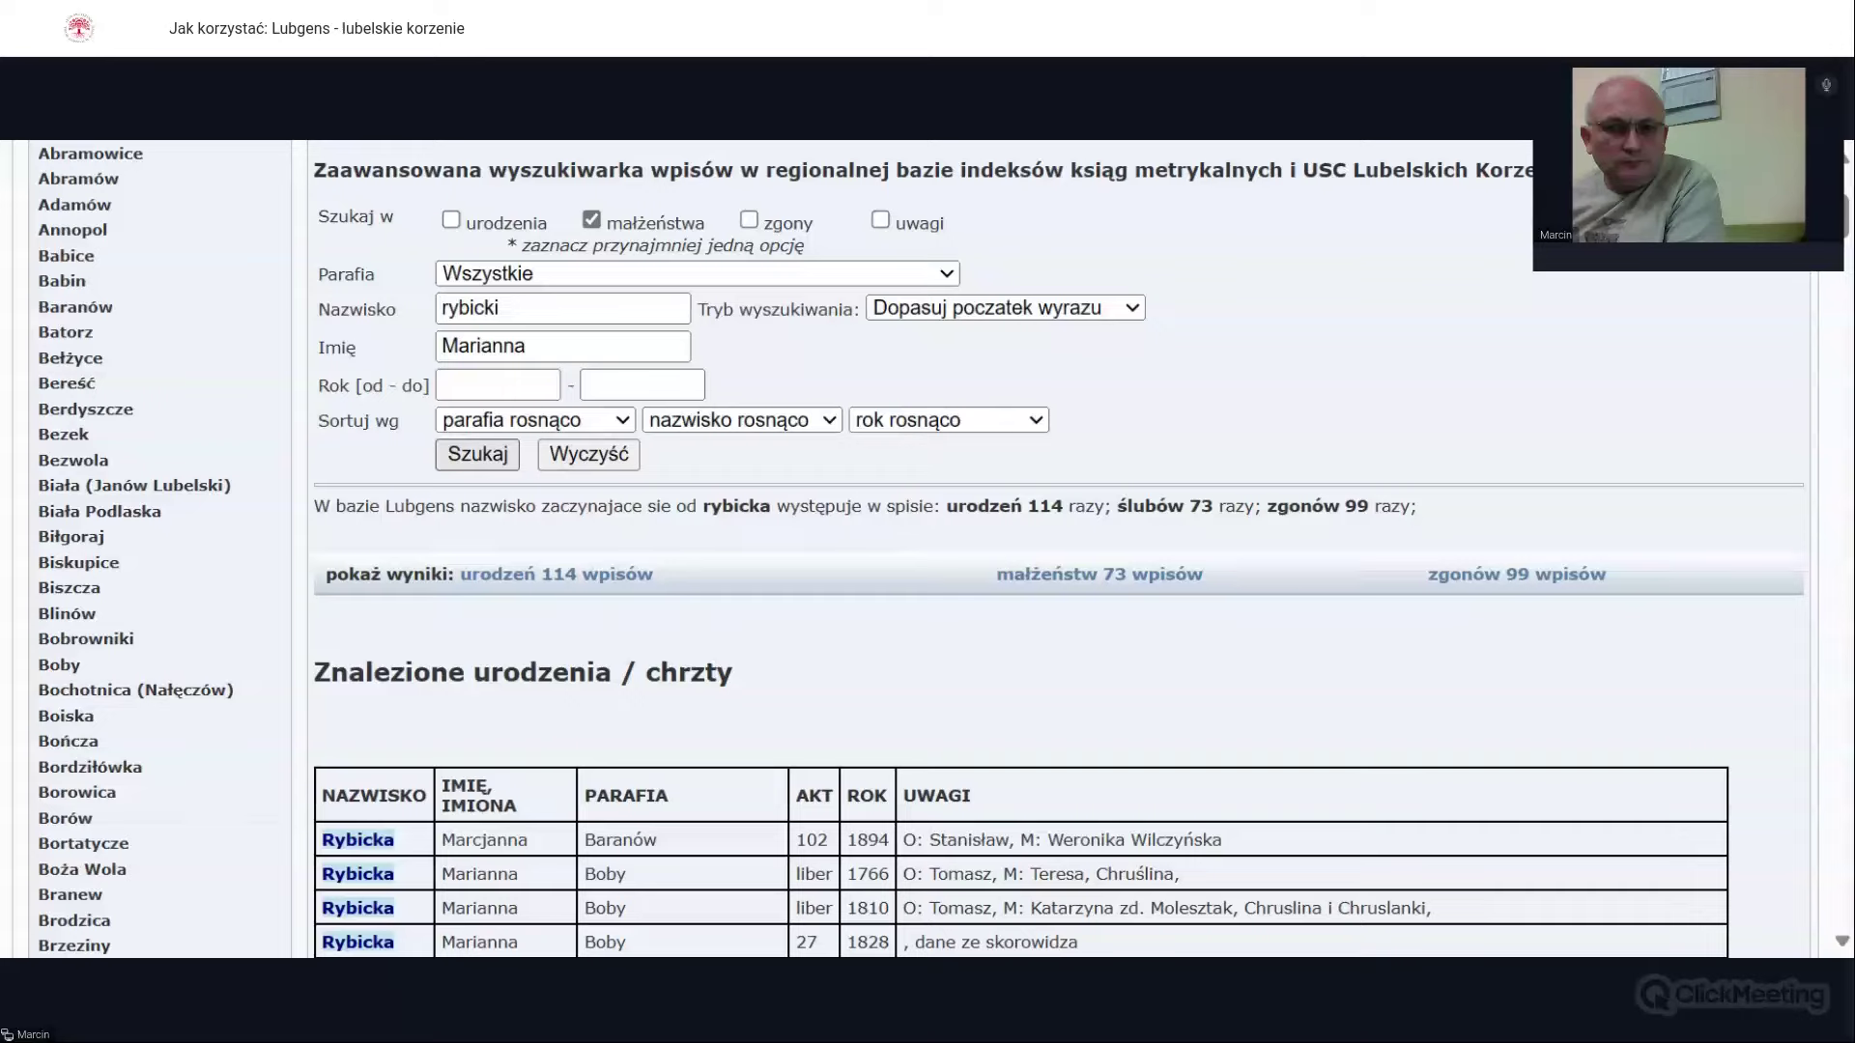
key(Return)
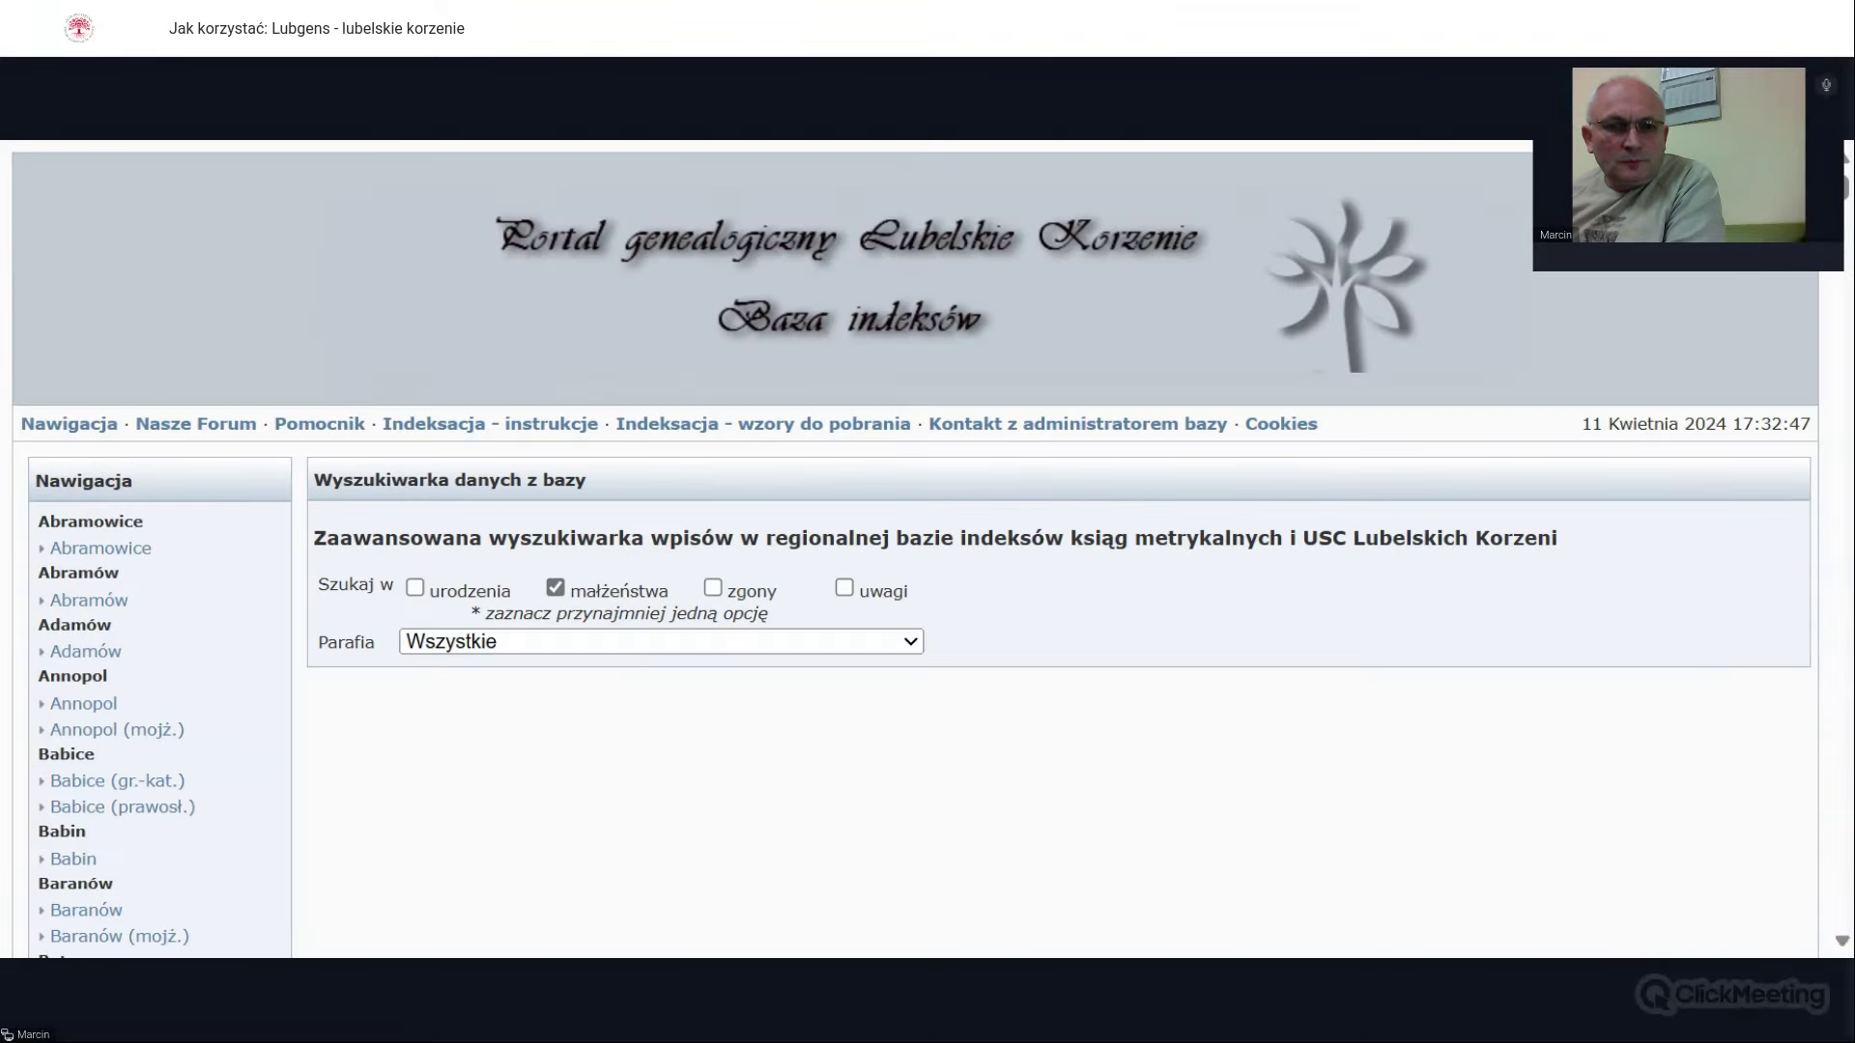
Examine the found marriages, comparing husbands' and wives' names, parishes, years and remarks
scroll(486, 466, down, 8)
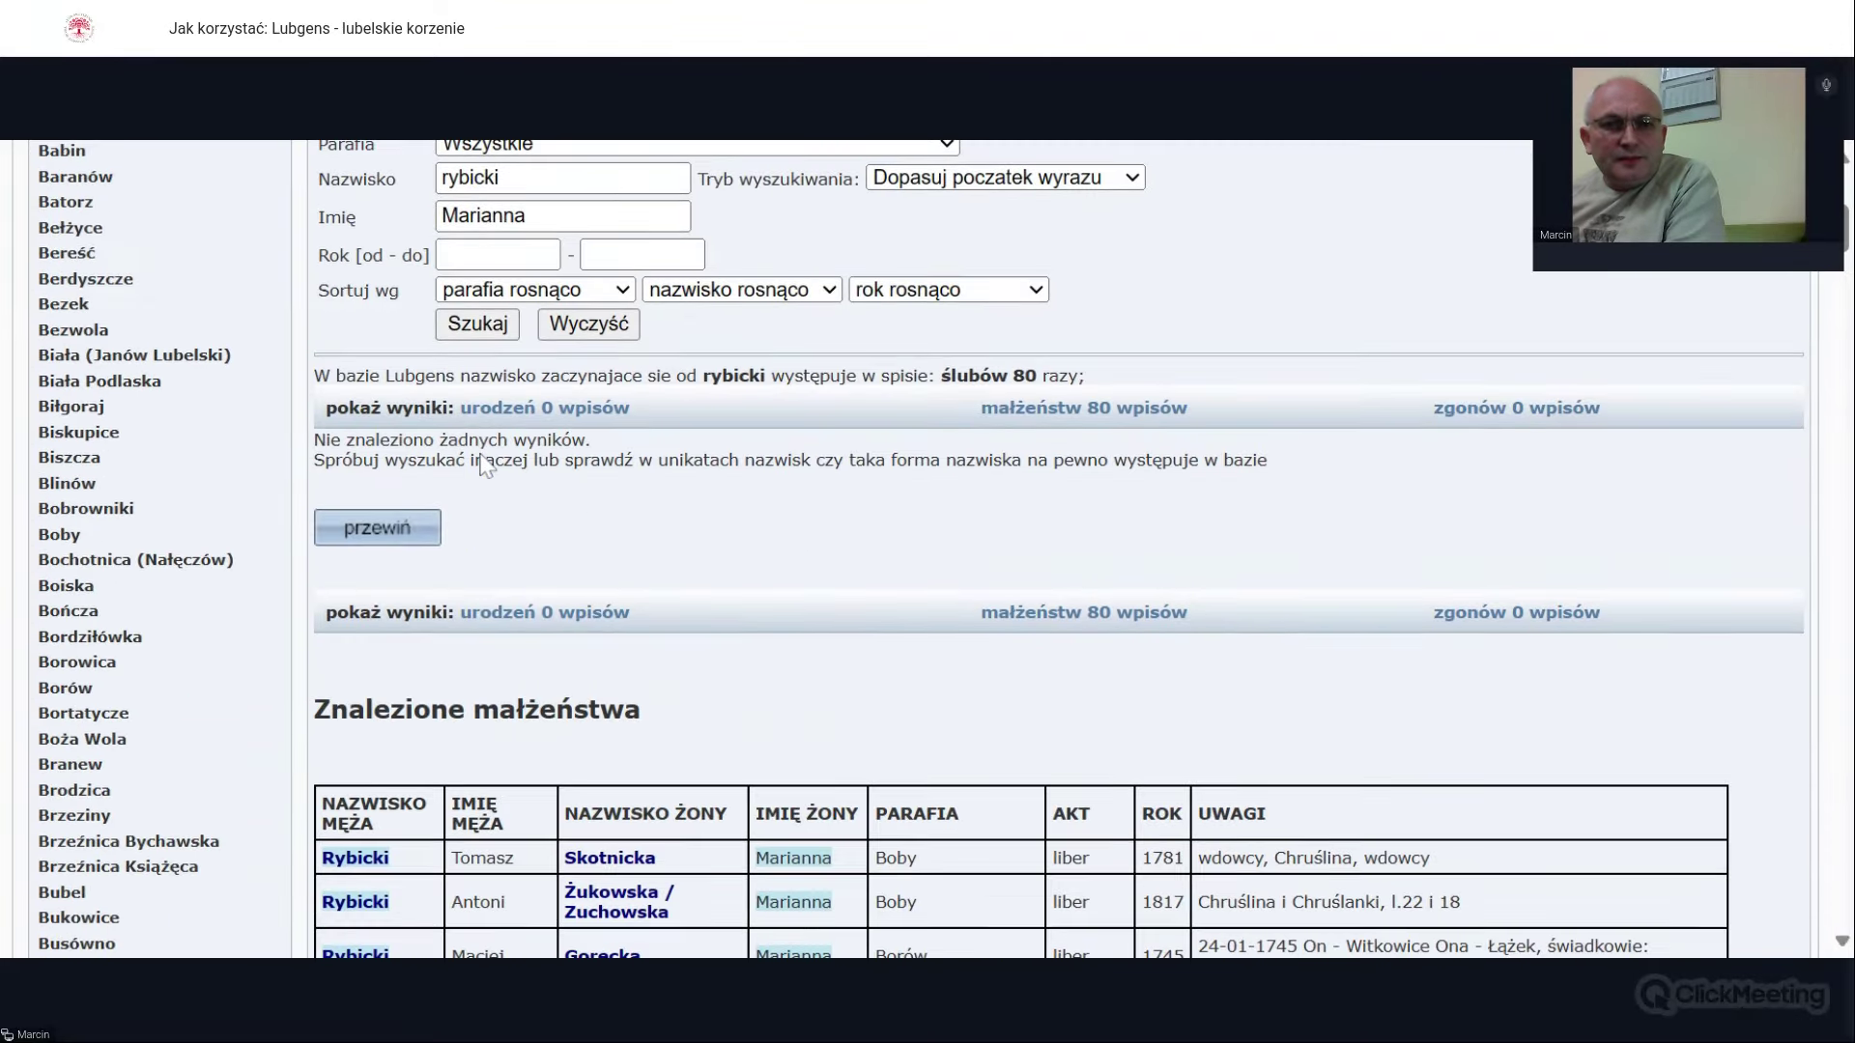
scroll(486, 466, down, 6)
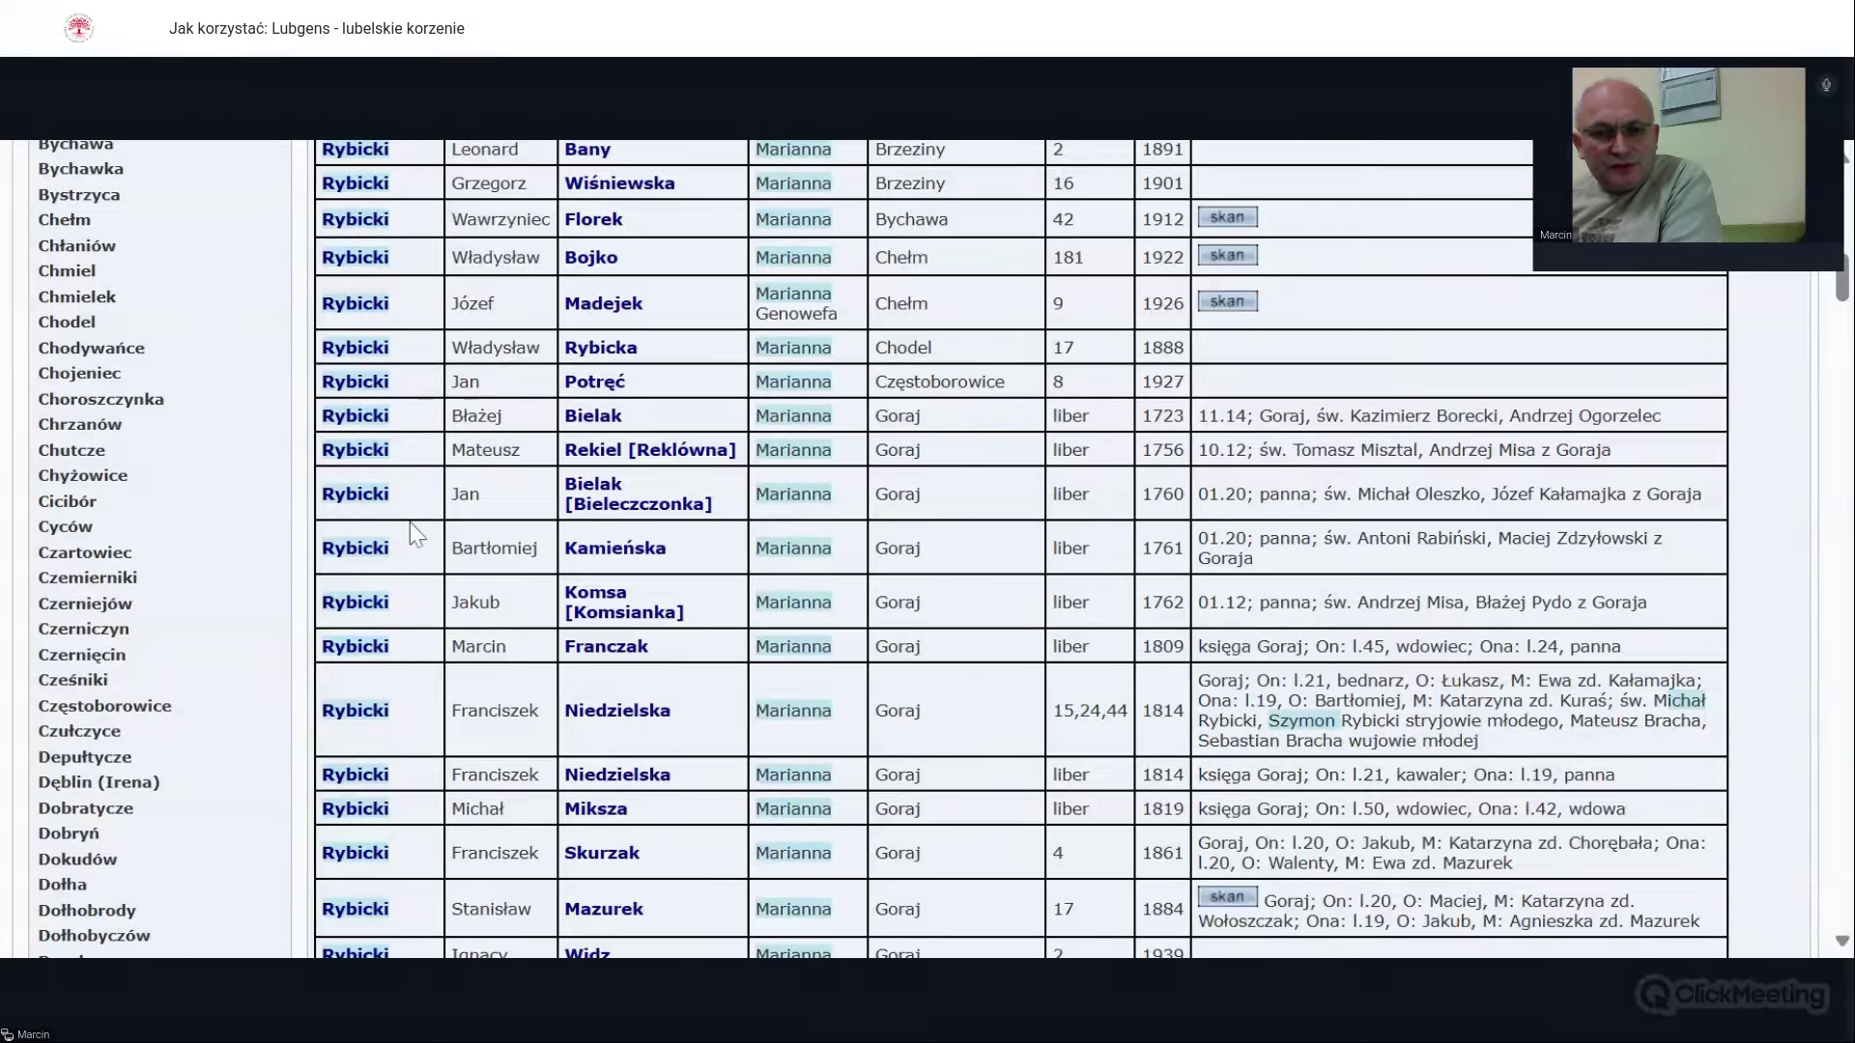
scroll(408, 537, down, 1)
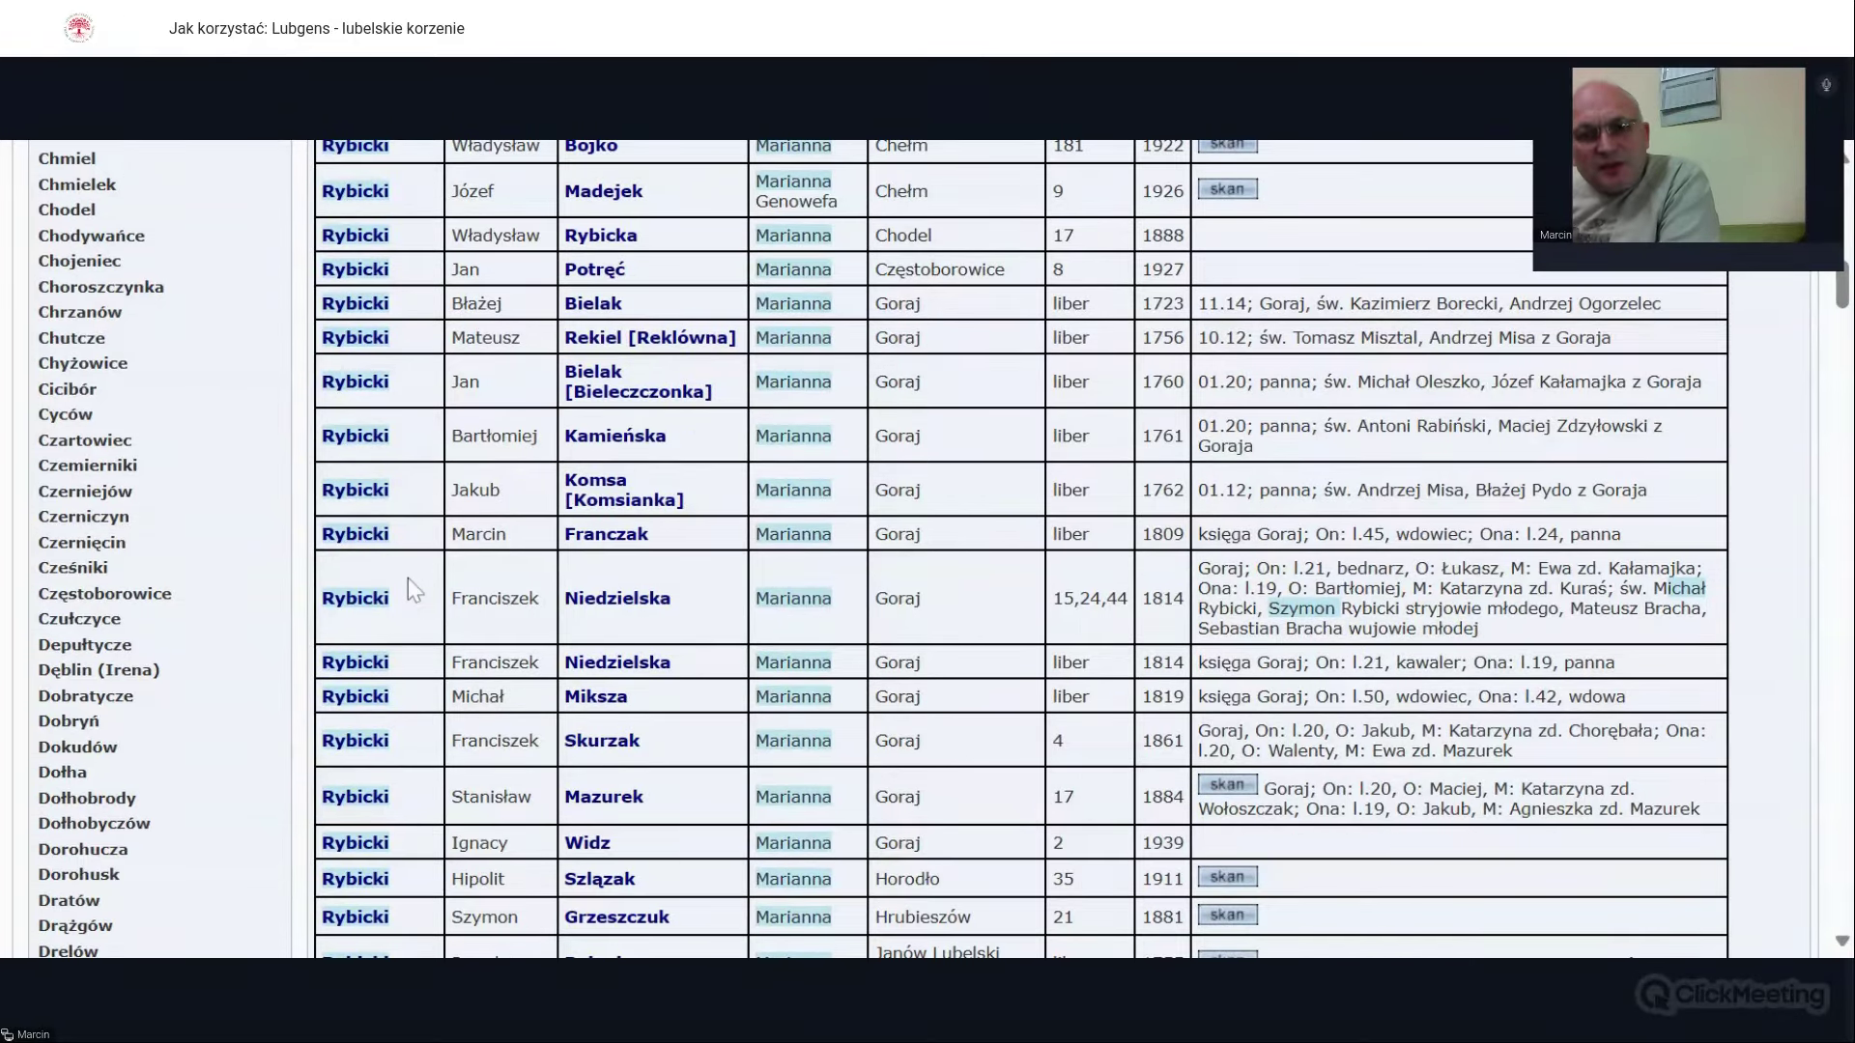
scroll(408, 578, down, 1)
scroll(661, 454, down, 1)
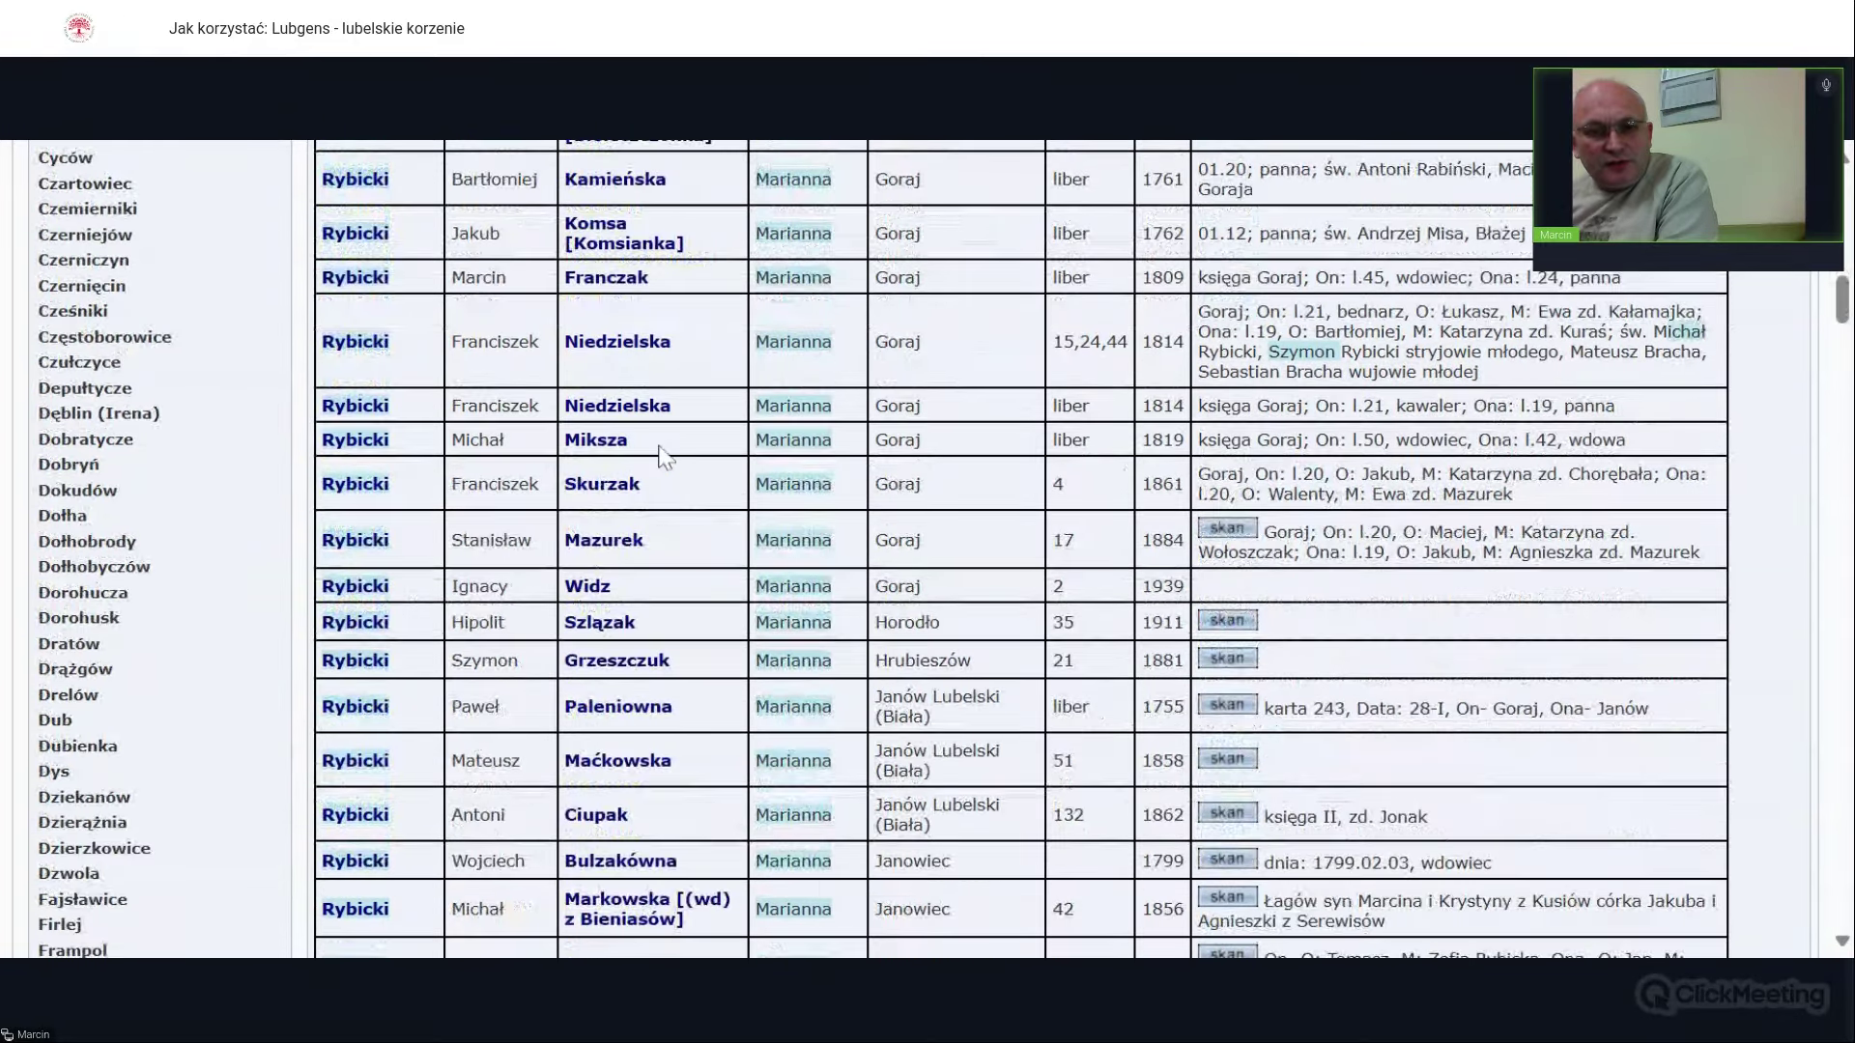
scroll(663, 444, down, 3)
scroll(667, 446, down, 1)
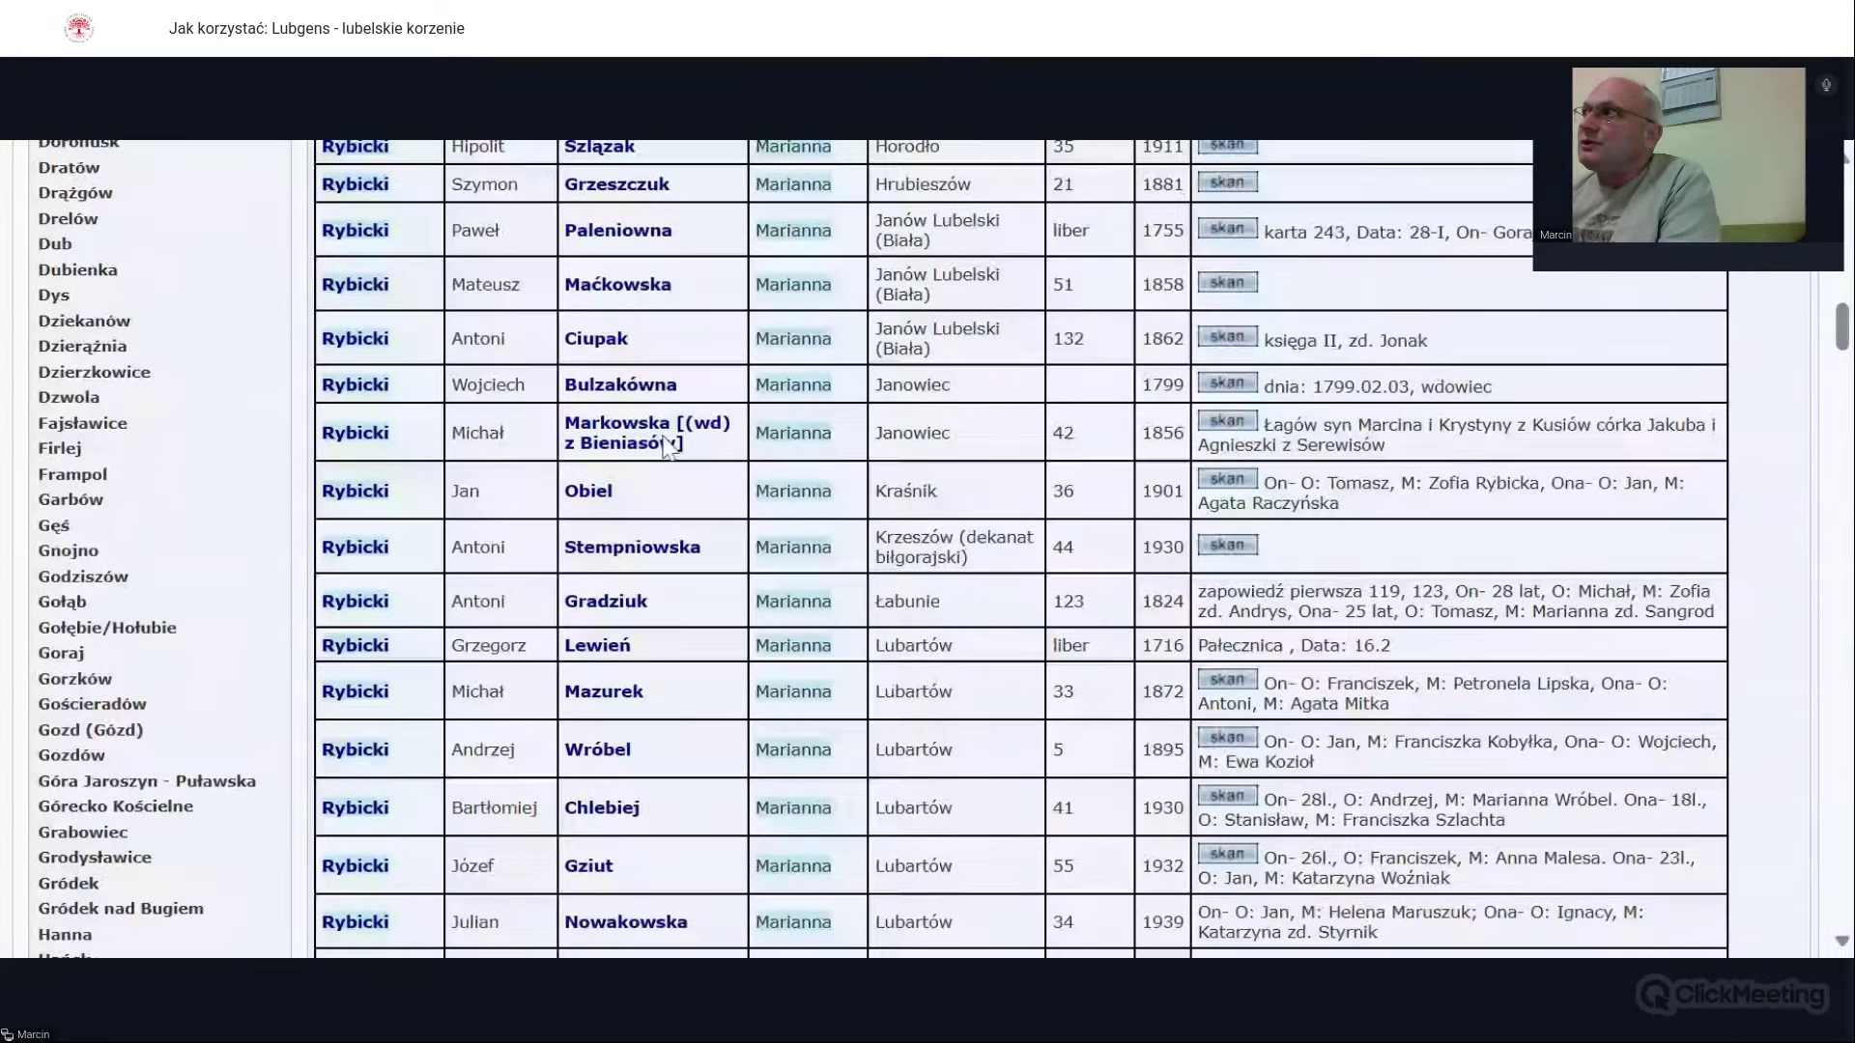
scroll(667, 447, down, 2)
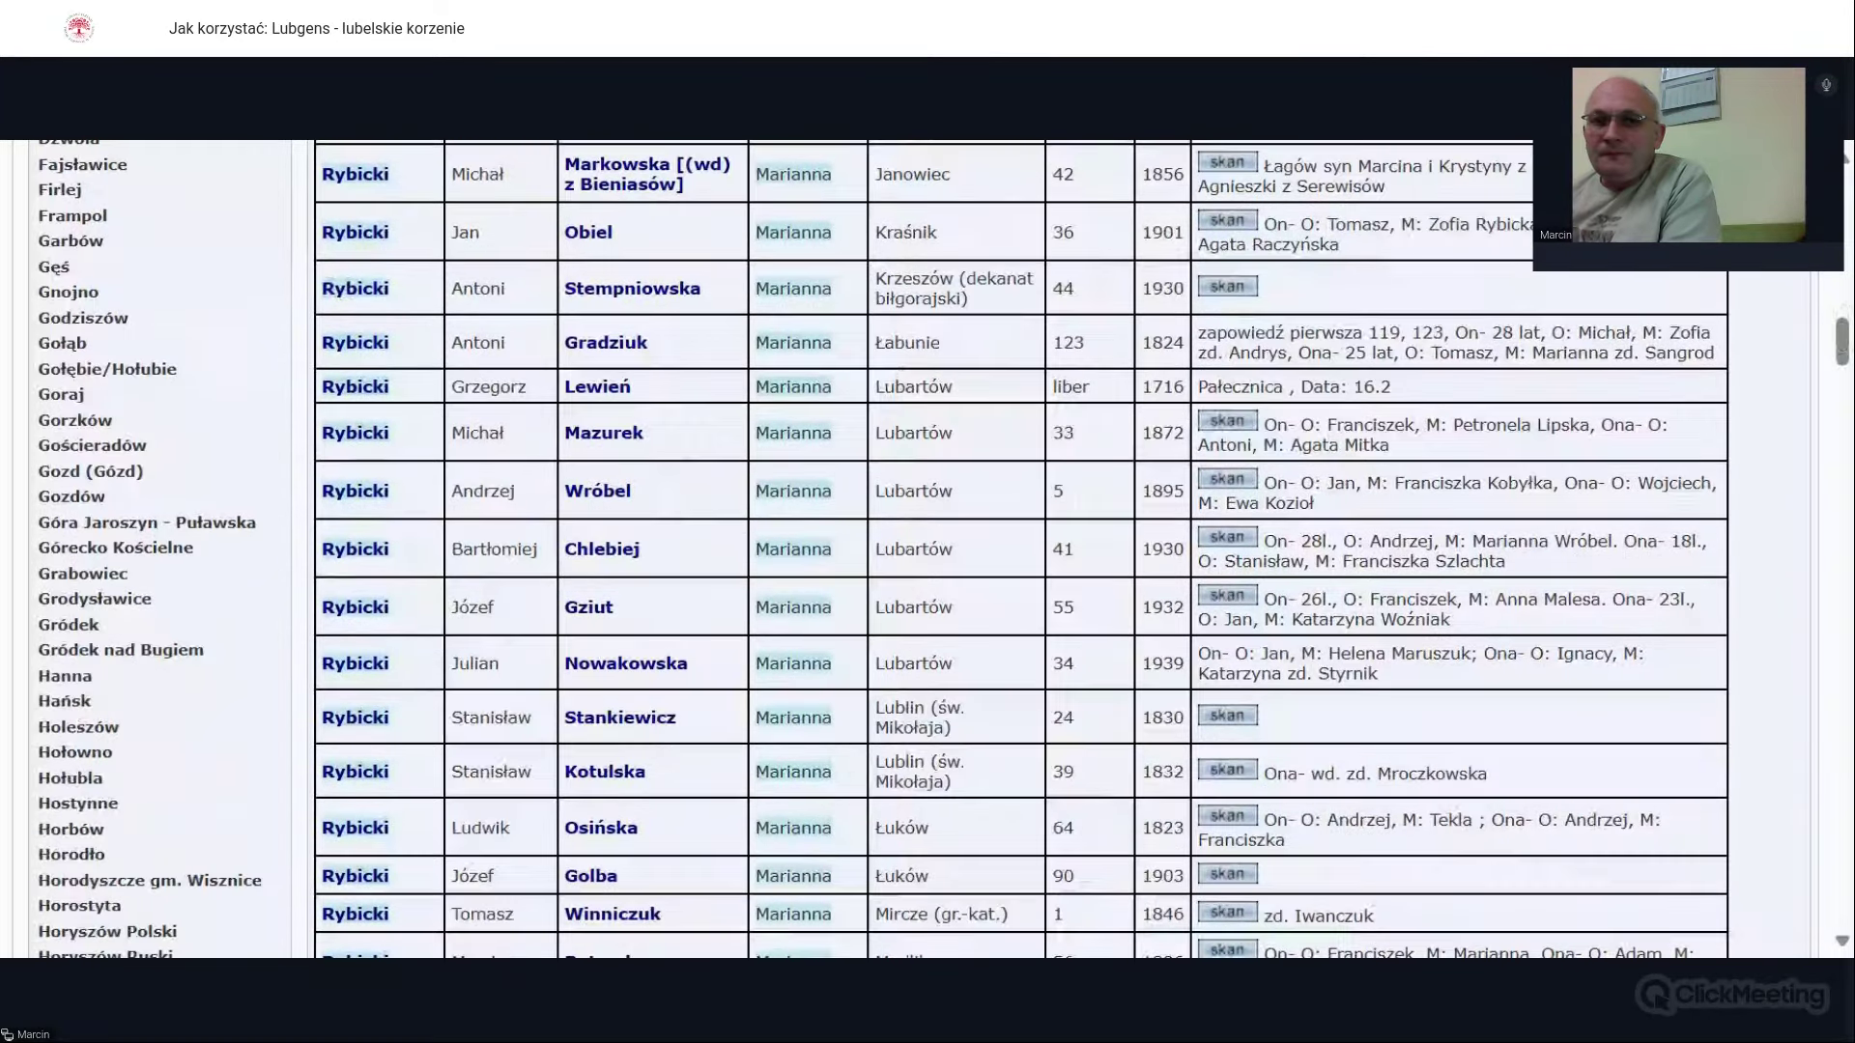
scroll(667, 446, down, 4)
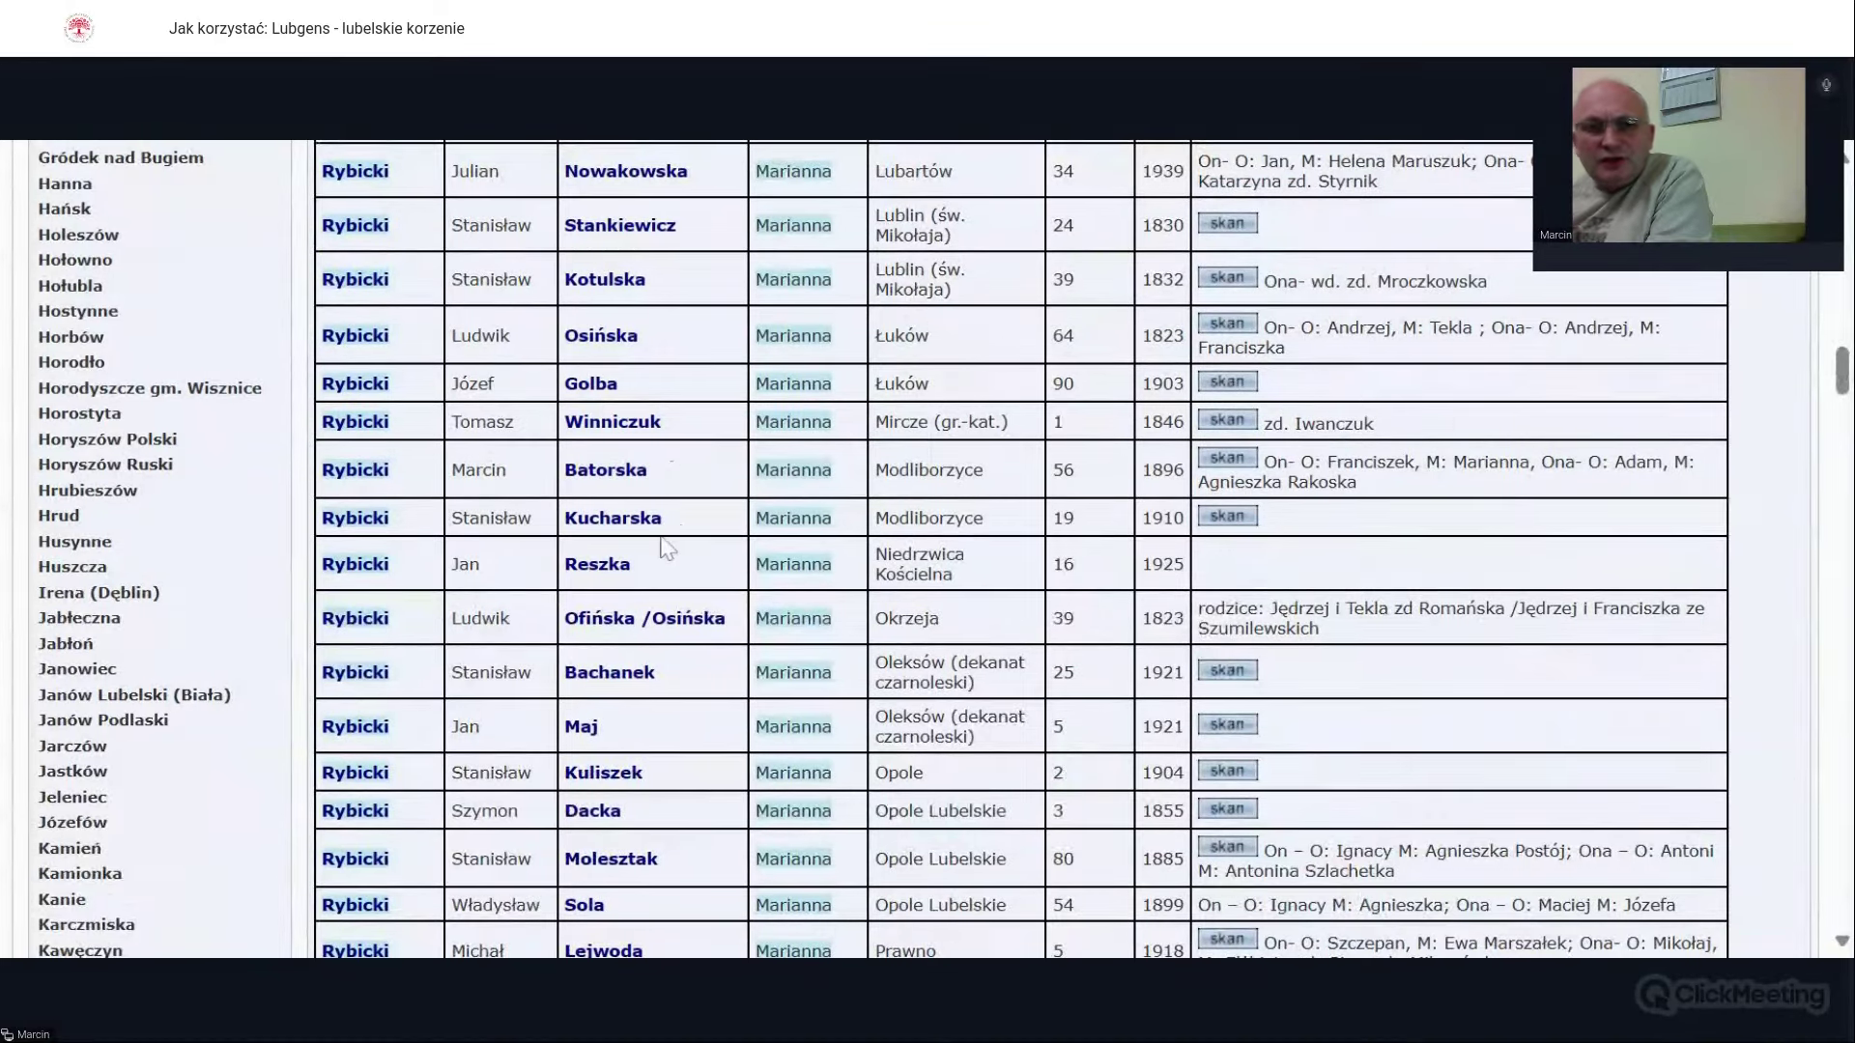
scroll(623, 665, up, 5)
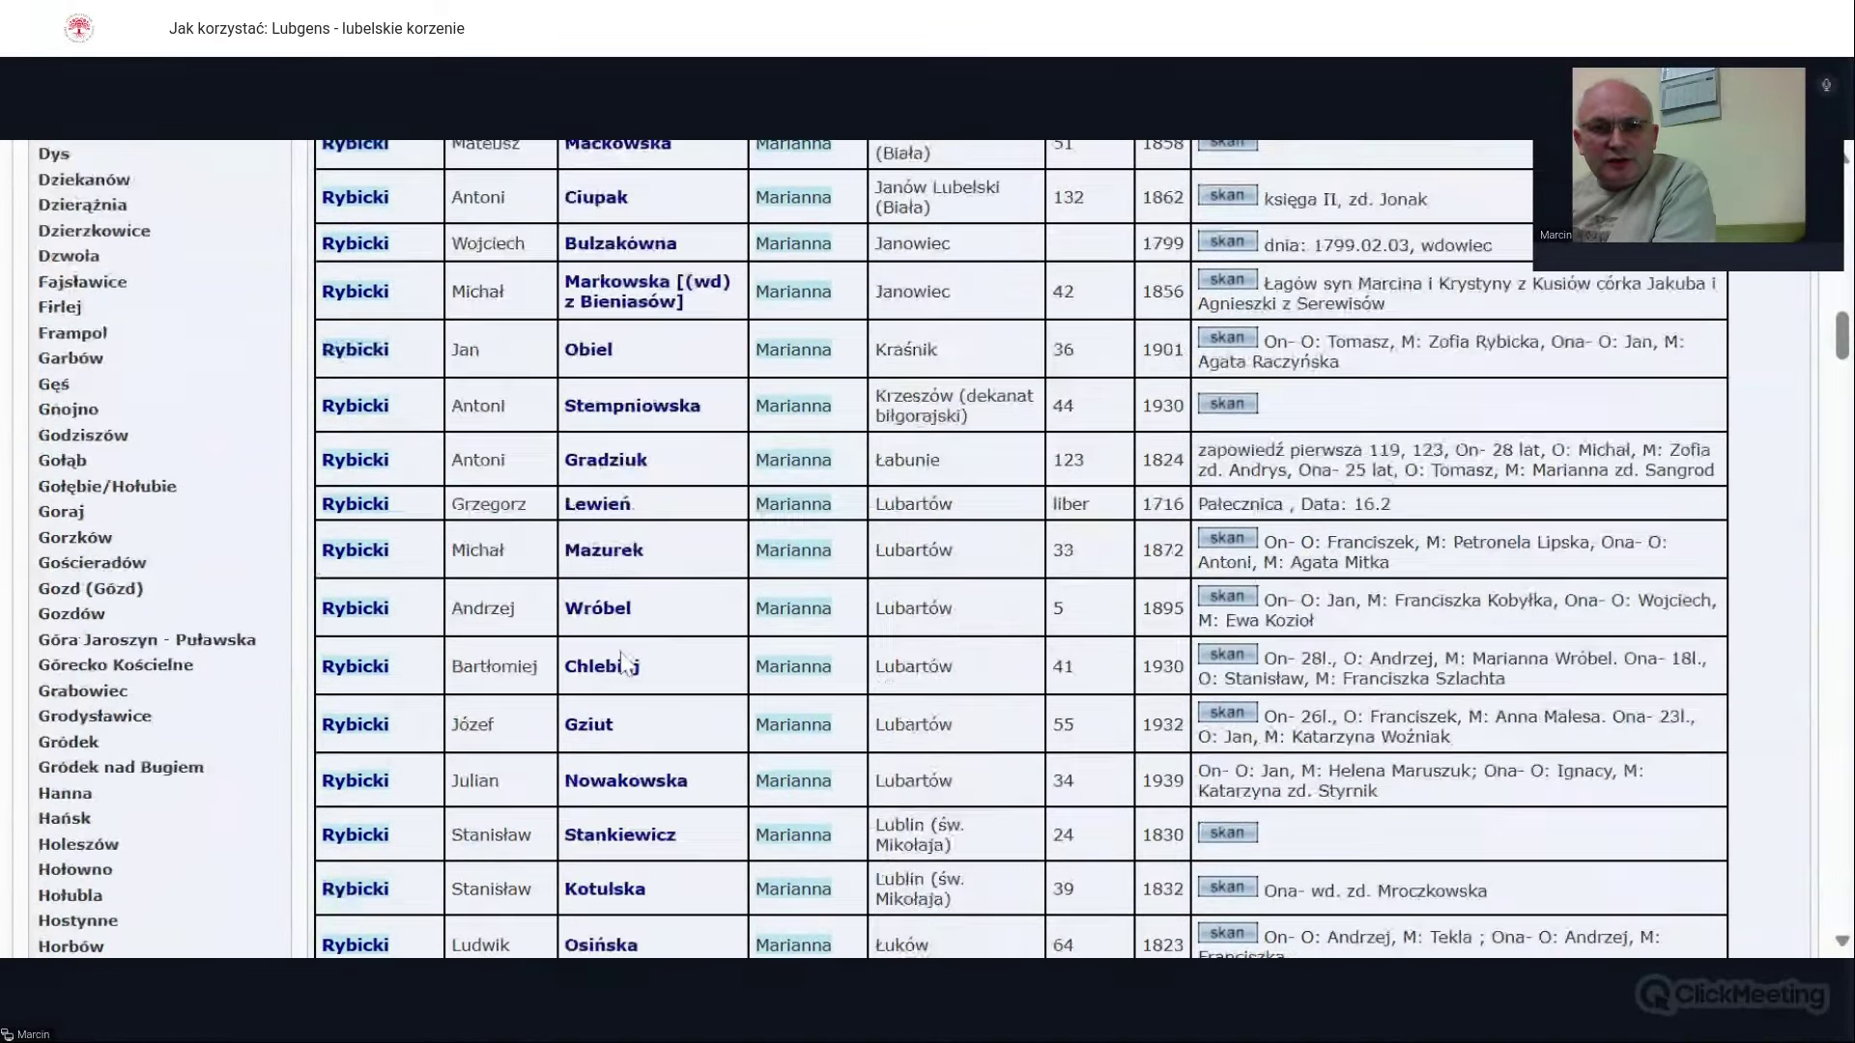
scroll(623, 664, up, 8)
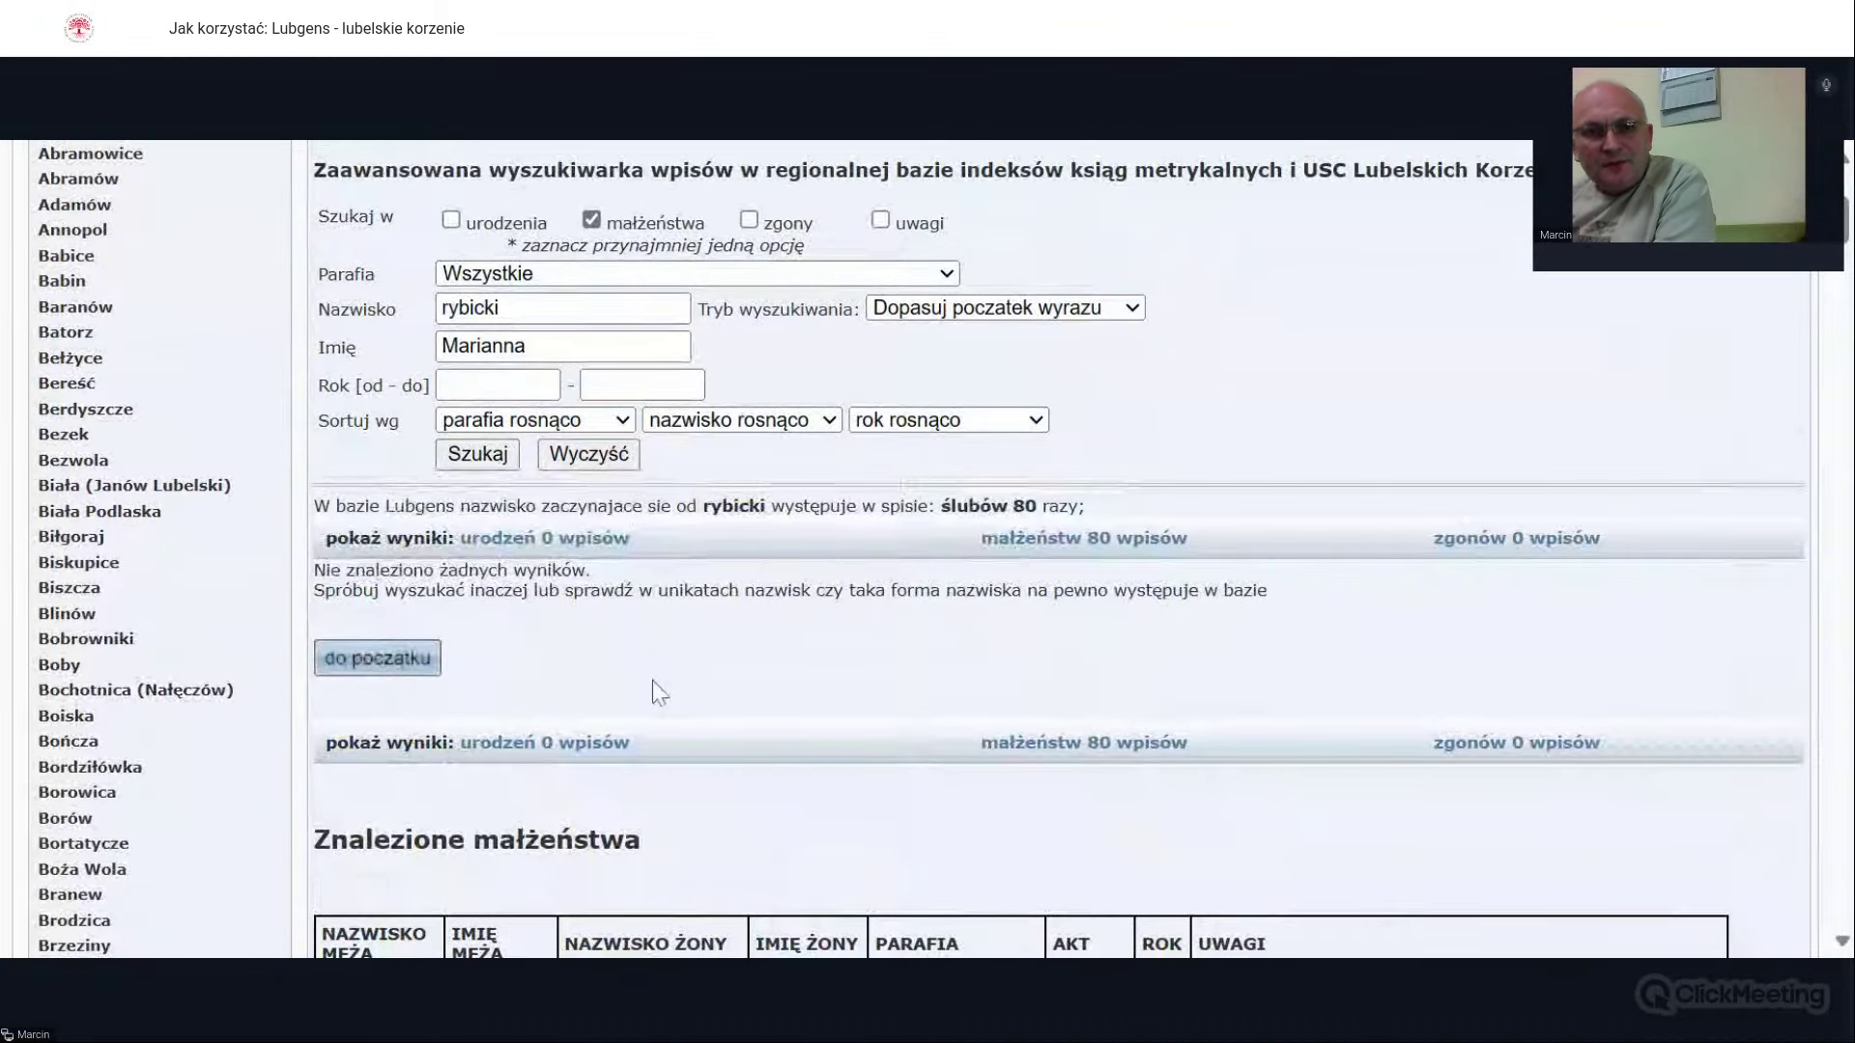
scroll(652, 680, up, 3)
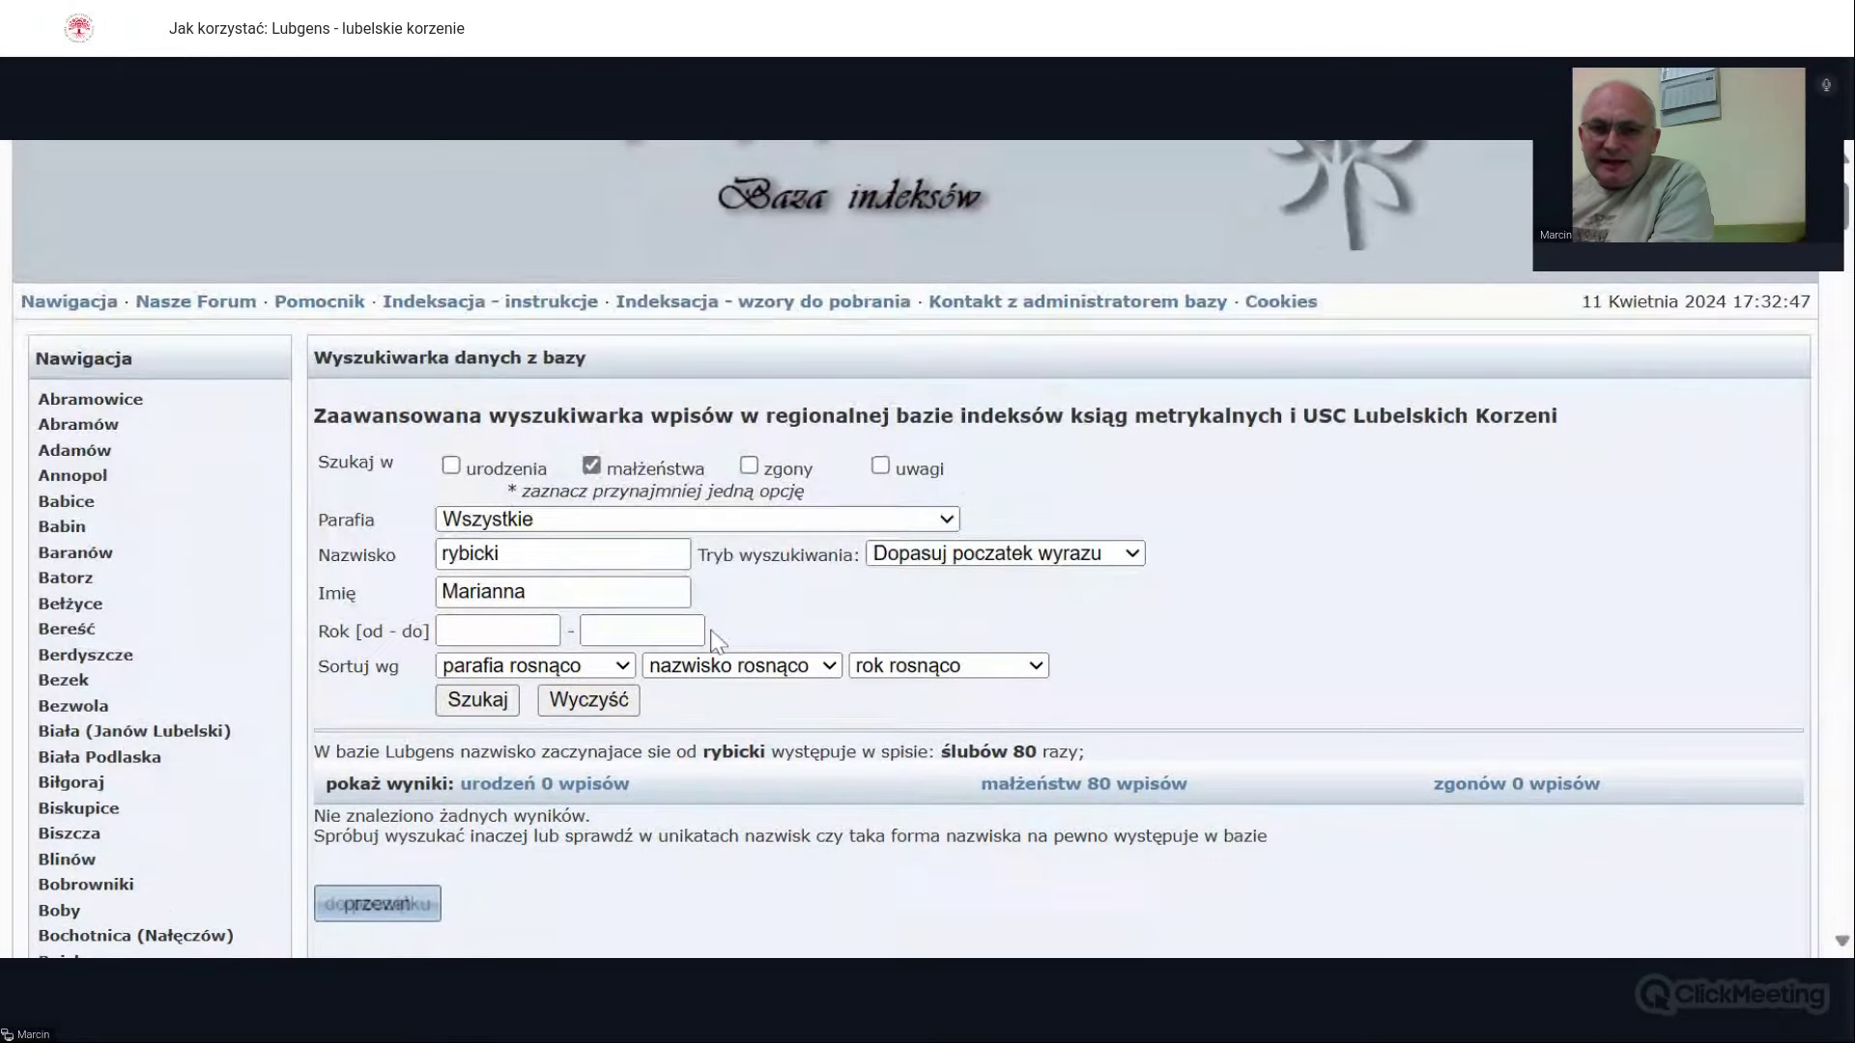